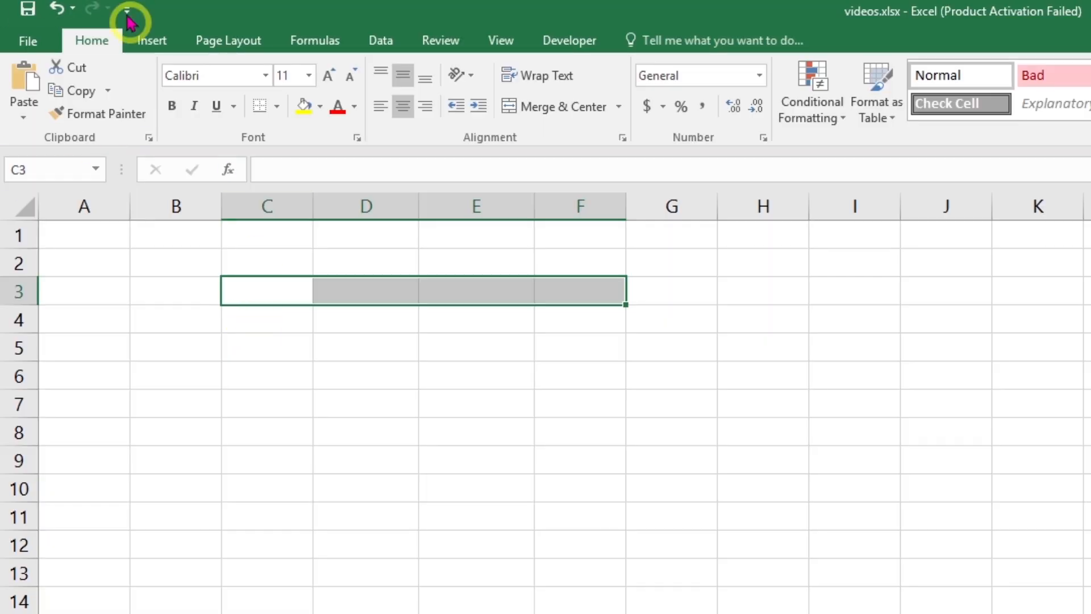
Add the Form... command from All Commands to the Quick Access Toolbar for all documents.
{"action": "left_click", "coordinate": [33, 44]}
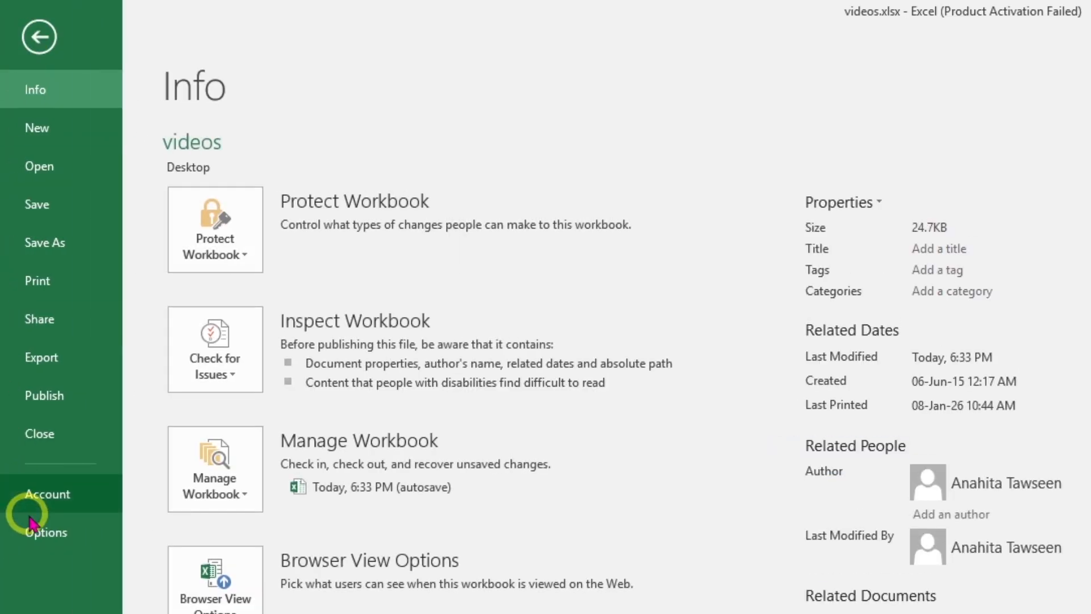
{"action": "left_click", "coordinate": [44, 534]}
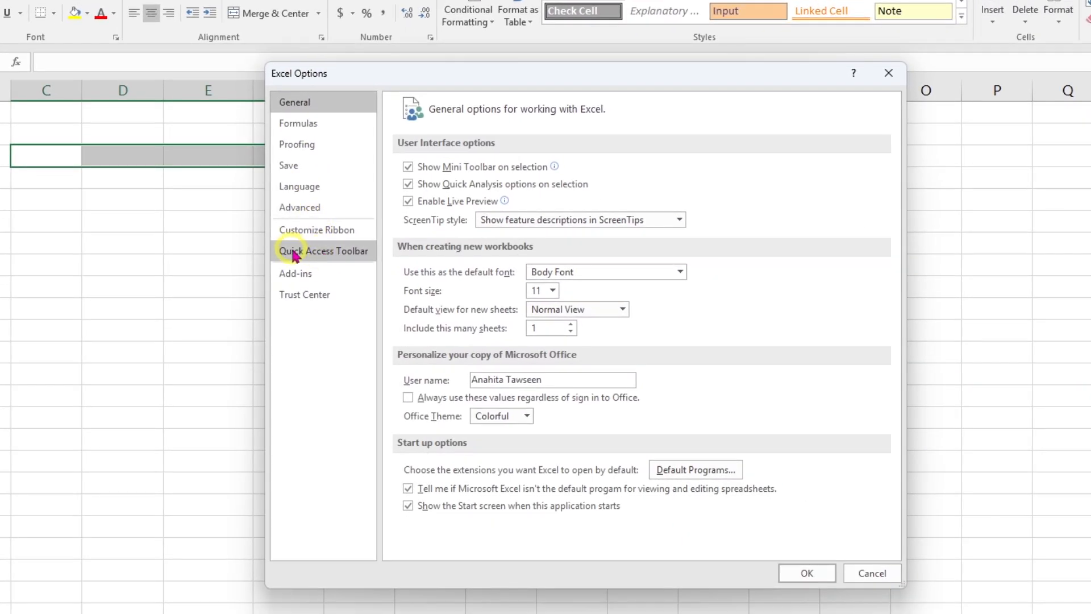
{"action": "left_click", "coordinate": [345, 252]}
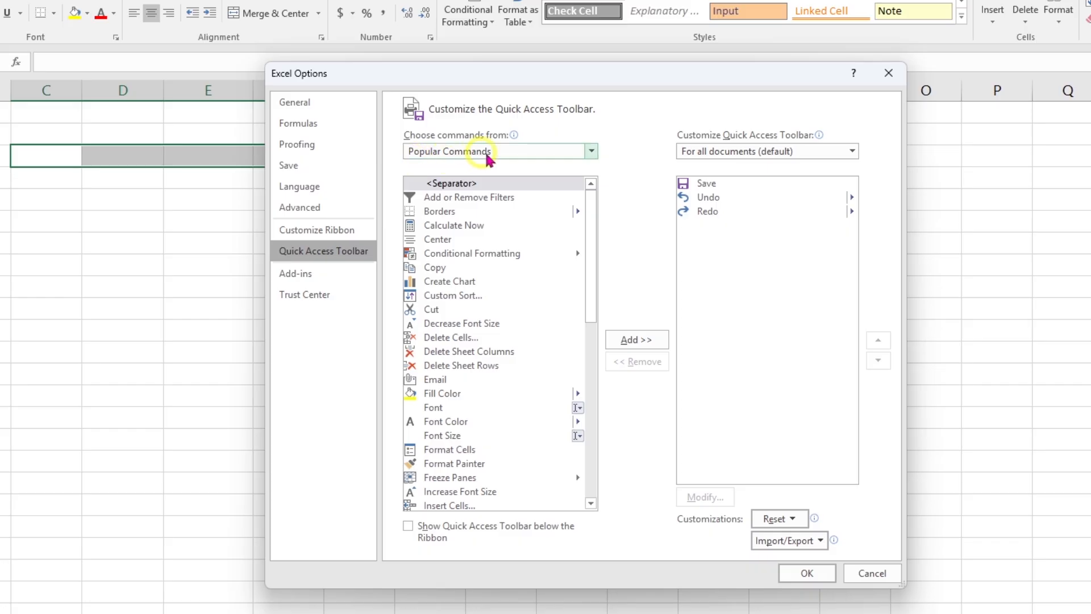
{"action": "left_click", "coordinate": [590, 151]}
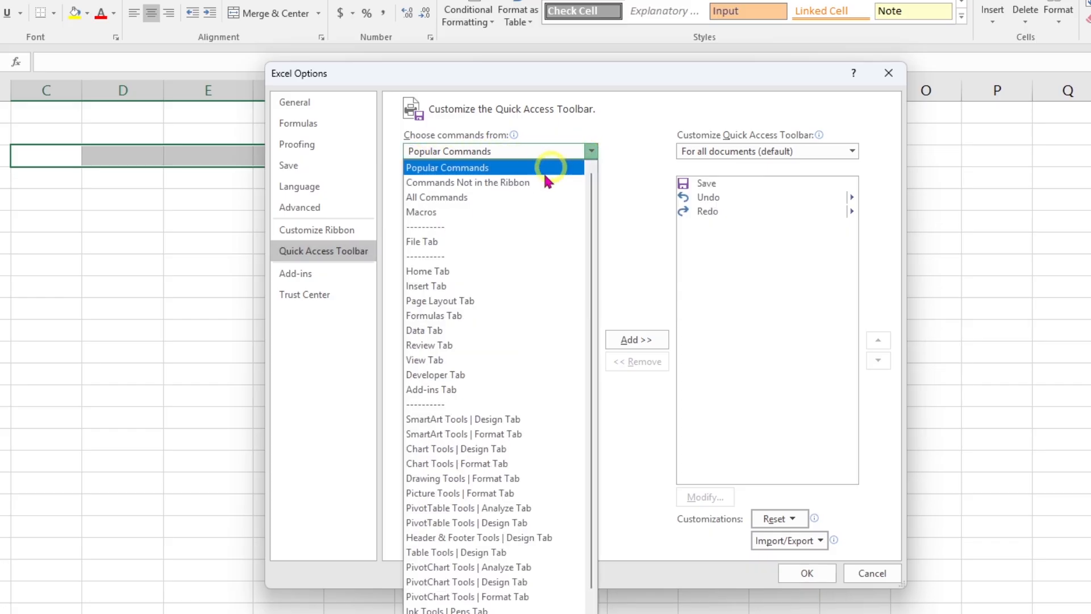
{"action": "left_click", "coordinate": [508, 197]}
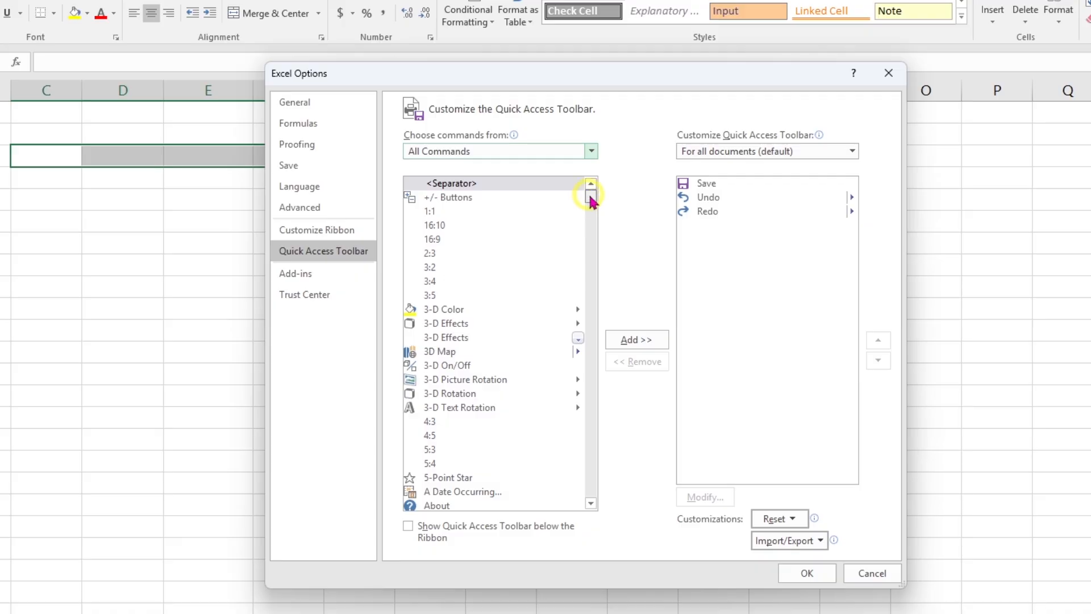
{"action": "left_click_drag", "start_coordinate": [589, 200], "coordinate": [601, 300]}
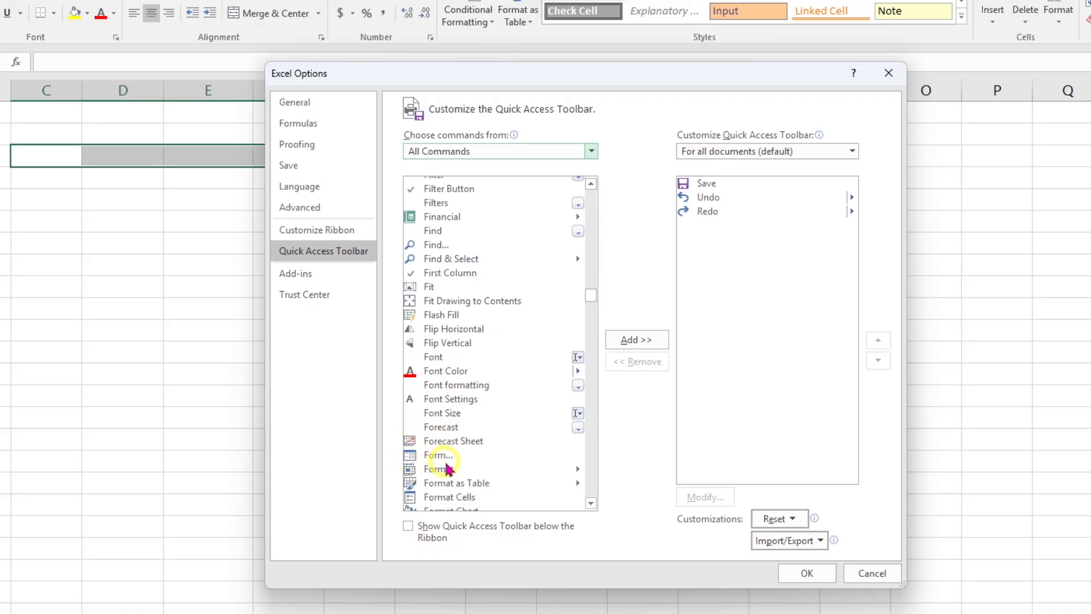
{"action": "left_click", "coordinate": [437, 456]}
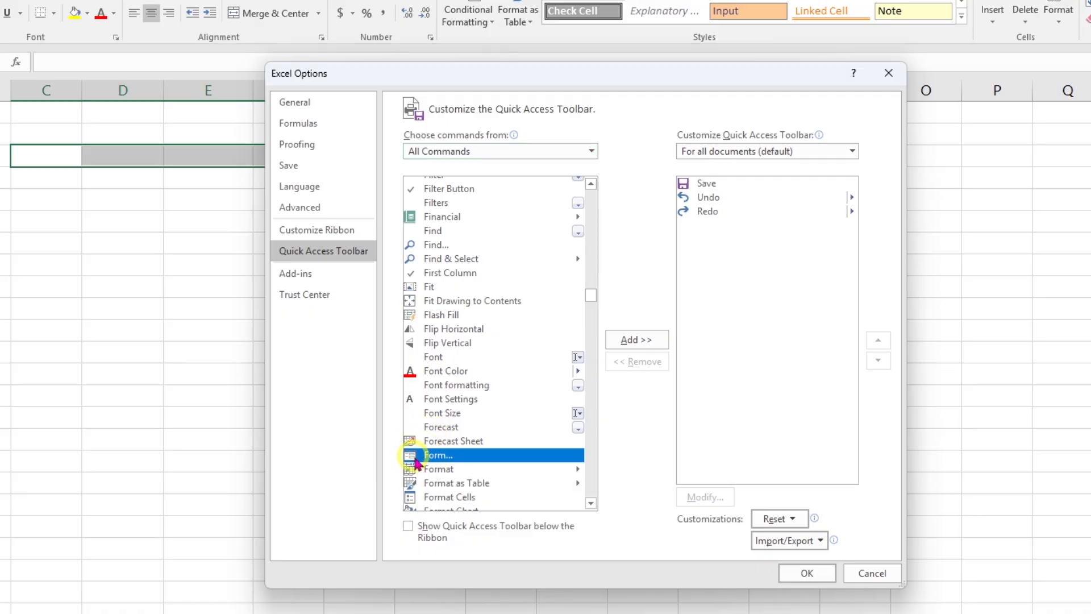
{"action": "left_click", "coordinate": [636, 339]}
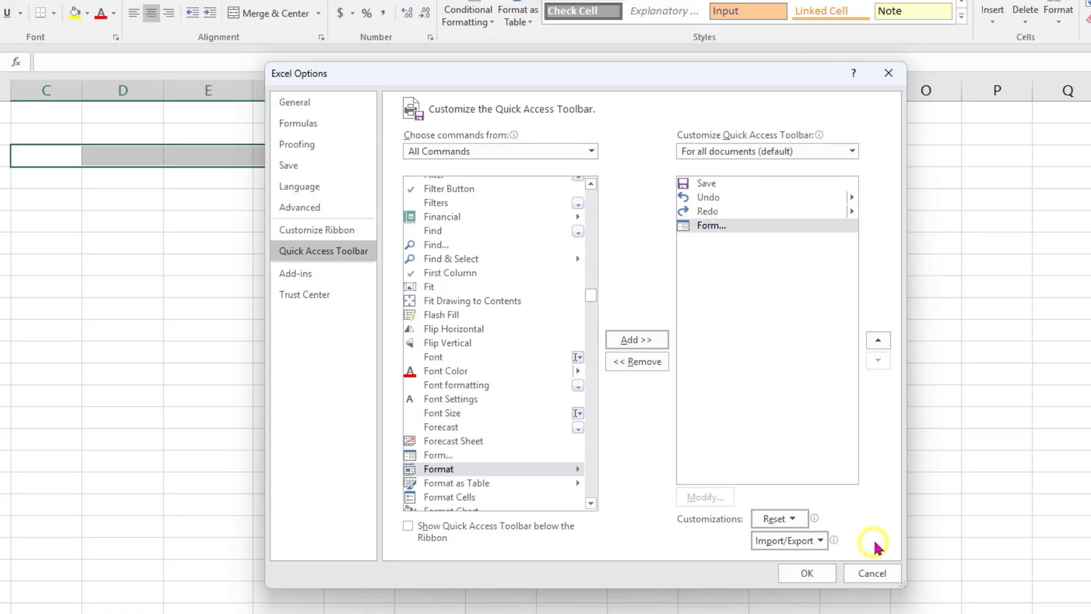
{"action": "left_click", "coordinate": [807, 572]}
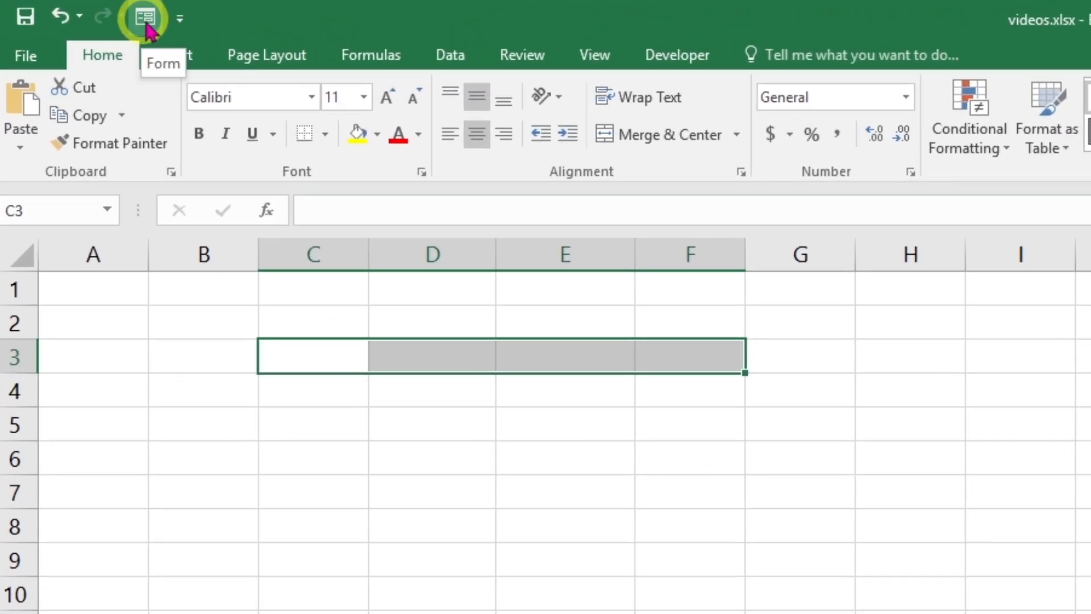
Try to open a data form from the single empty cell B3 and dismiss the alert.
{"action": "left_click", "coordinate": [305, 399]}
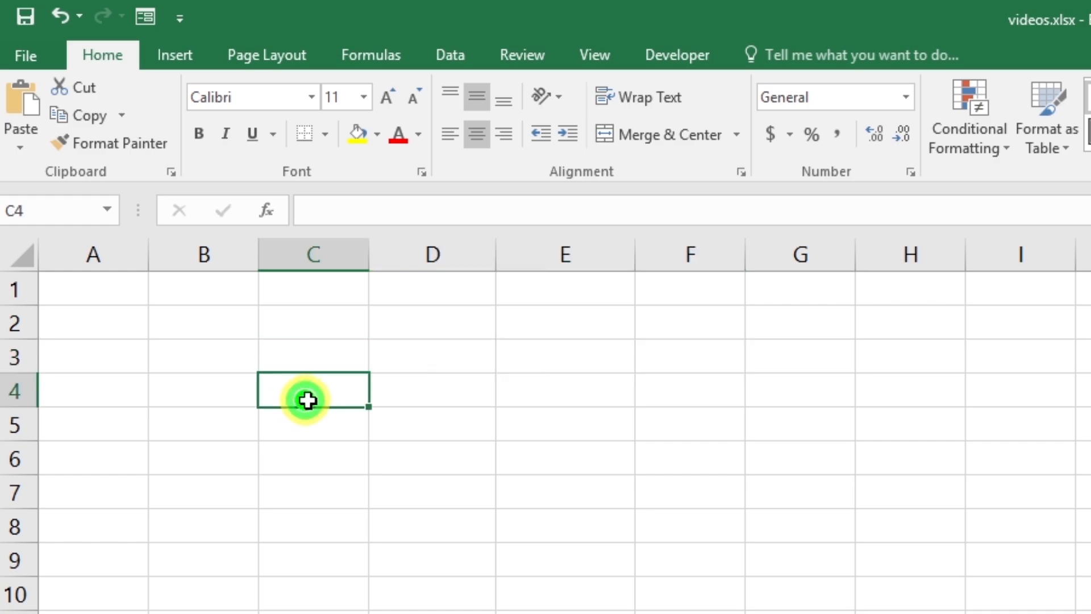
{"action": "left_click", "coordinate": [234, 367]}
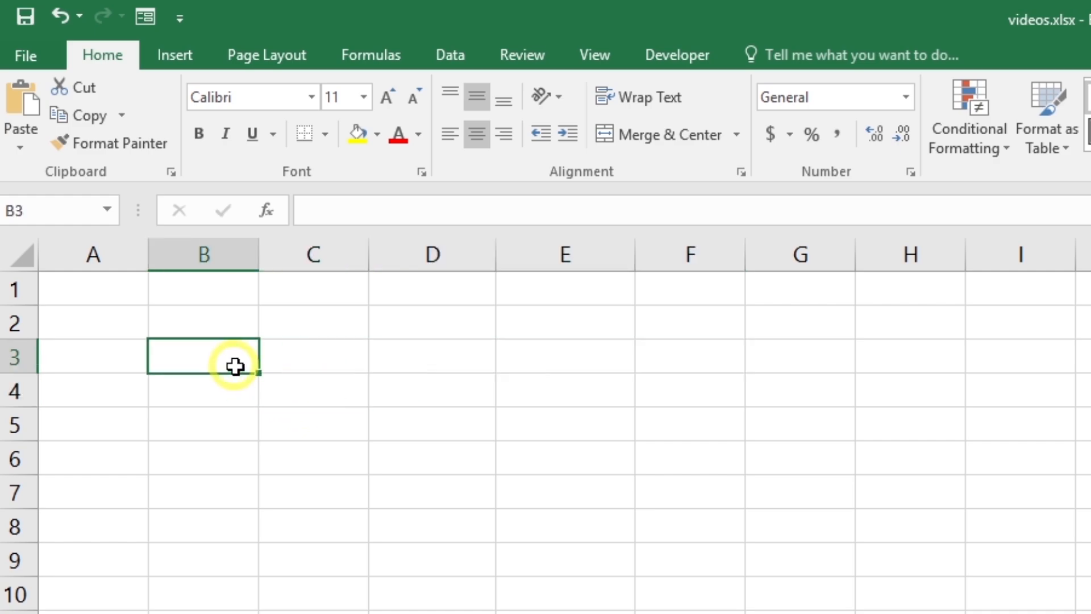
{"action": "left_click", "coordinate": [149, 22]}
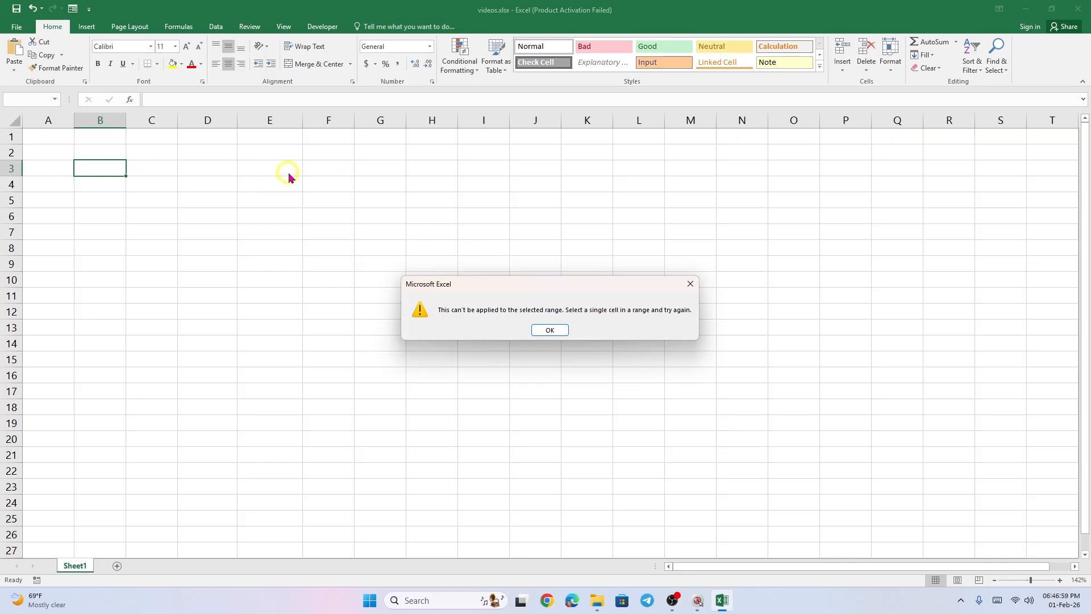
{"action": "left_click", "coordinate": [549, 331]}
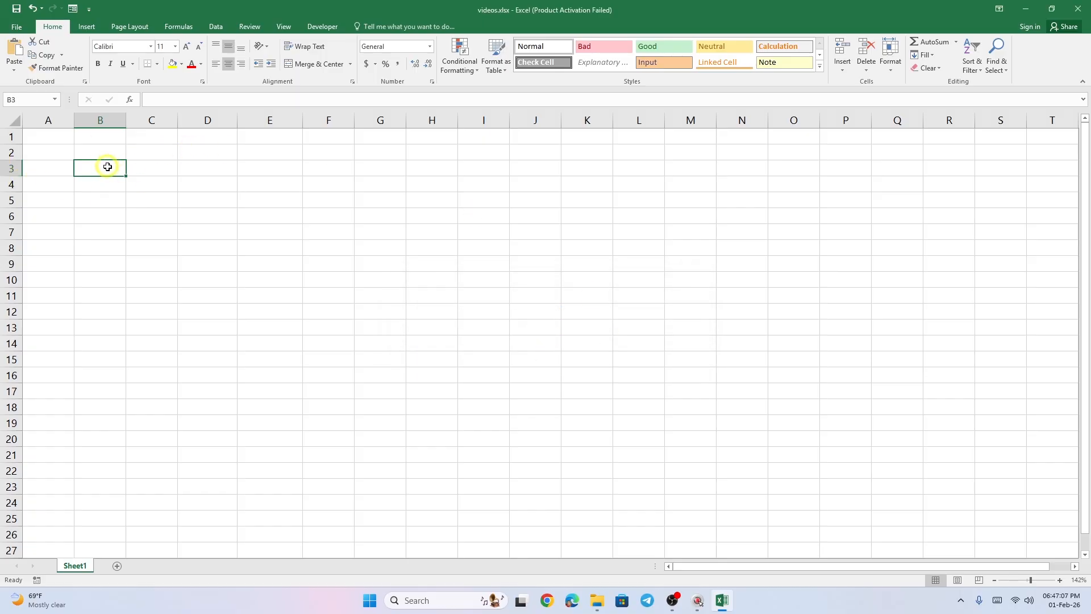
Open a data form for the empty range B3:D3, accepting its first row as labels, and close the form.
{"action": "left_click_drag", "start_coordinate": [107, 167], "coordinate": [204, 163]}
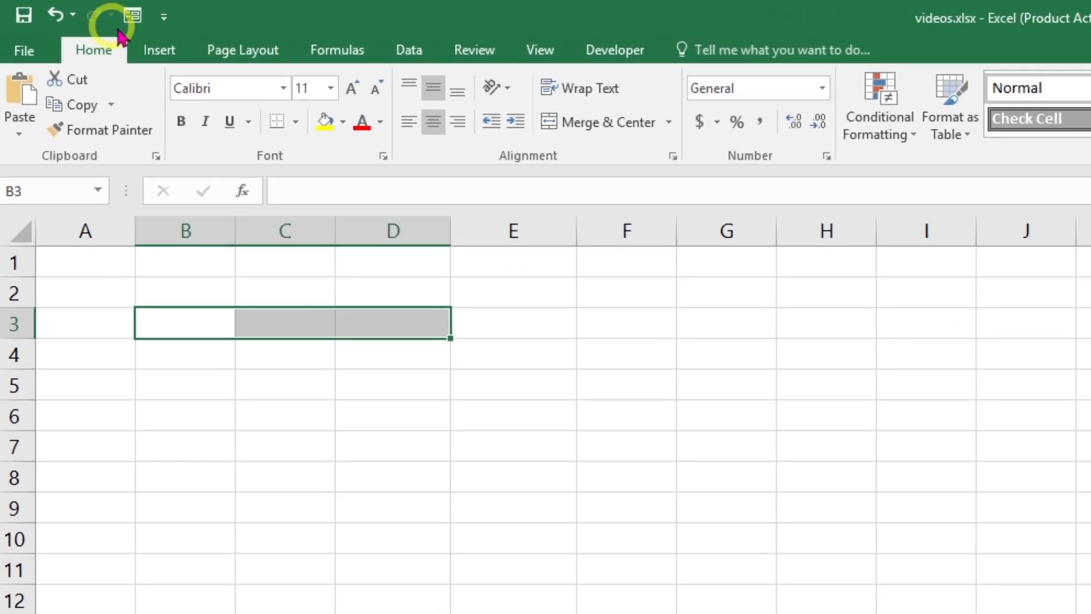
{"action": "left_click", "coordinate": [124, 22]}
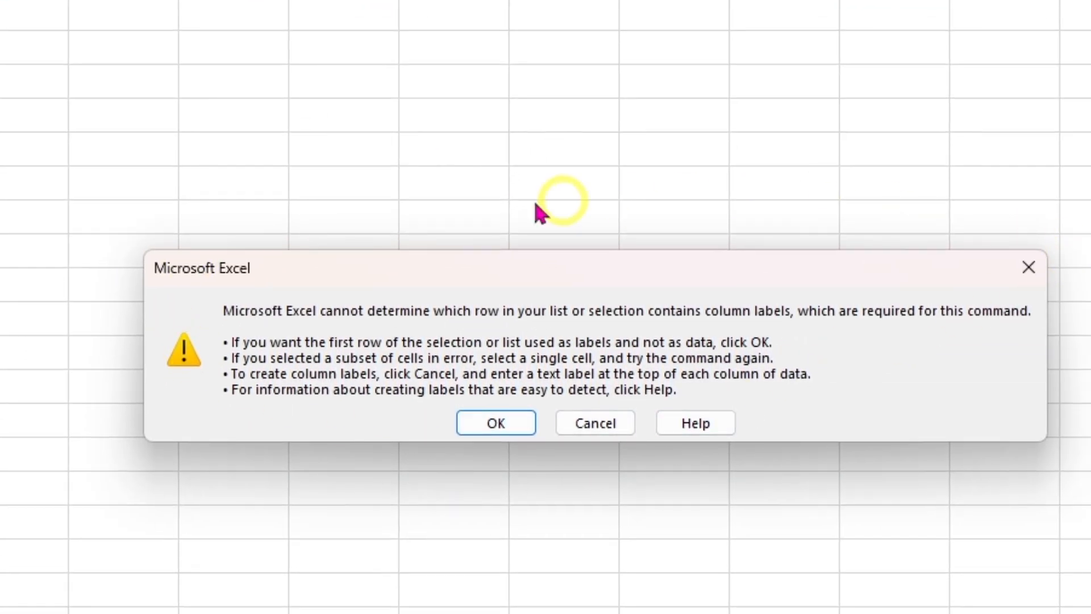
{"action": "left_click", "coordinate": [496, 423]}
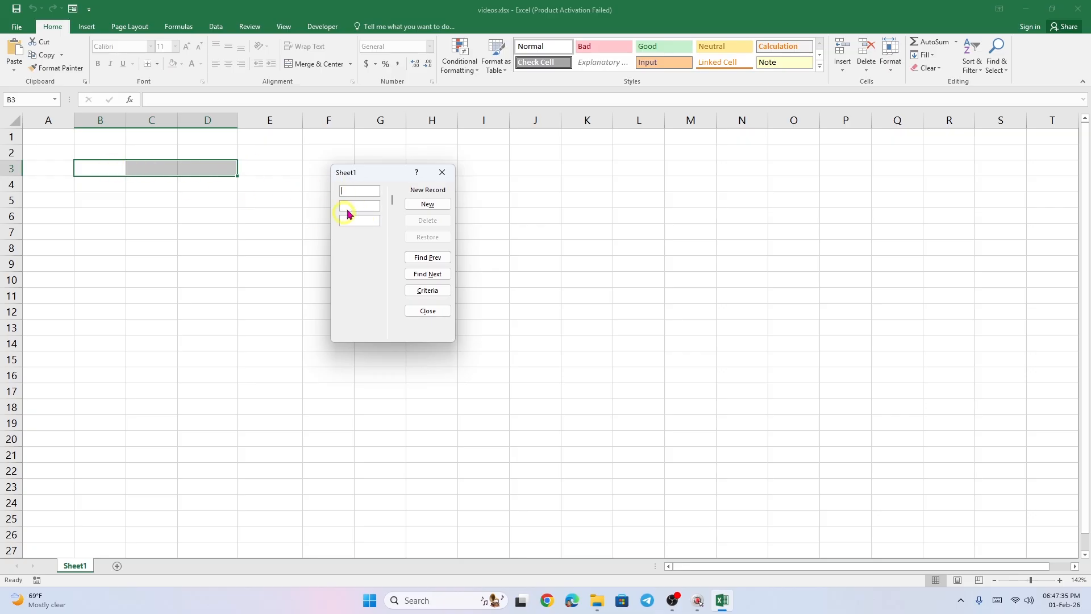
{"action": "left_click", "coordinate": [441, 174]}
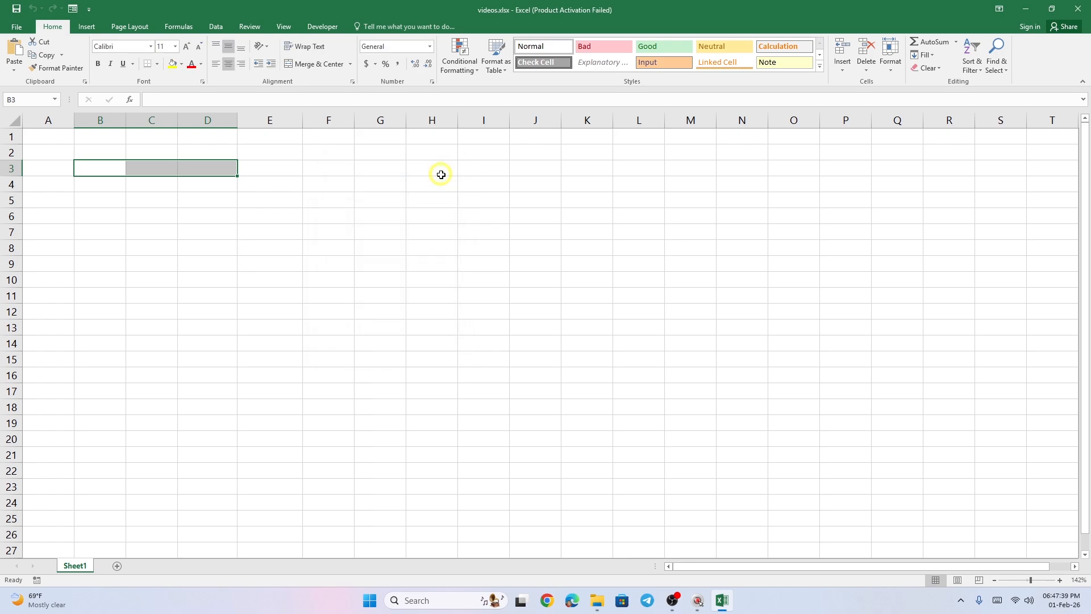
Enter the column headers Name, Id and Department in cells B3 to D3.
{"action": "left_click", "coordinate": [209, 231]}
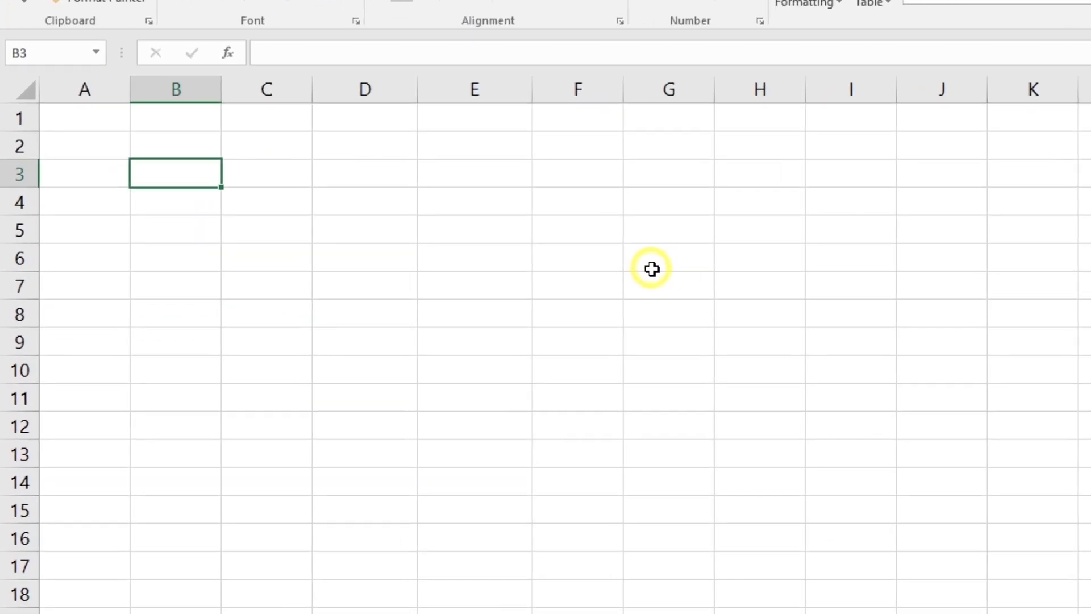
{"action": "type", "text": "Name"}
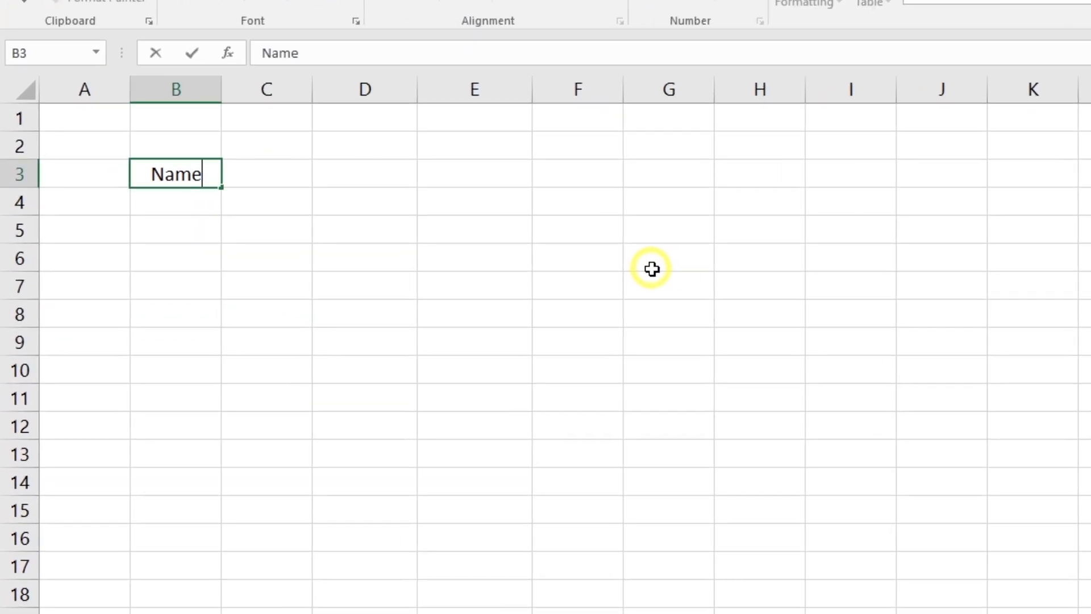
{"action": "key", "text": "Tab"}
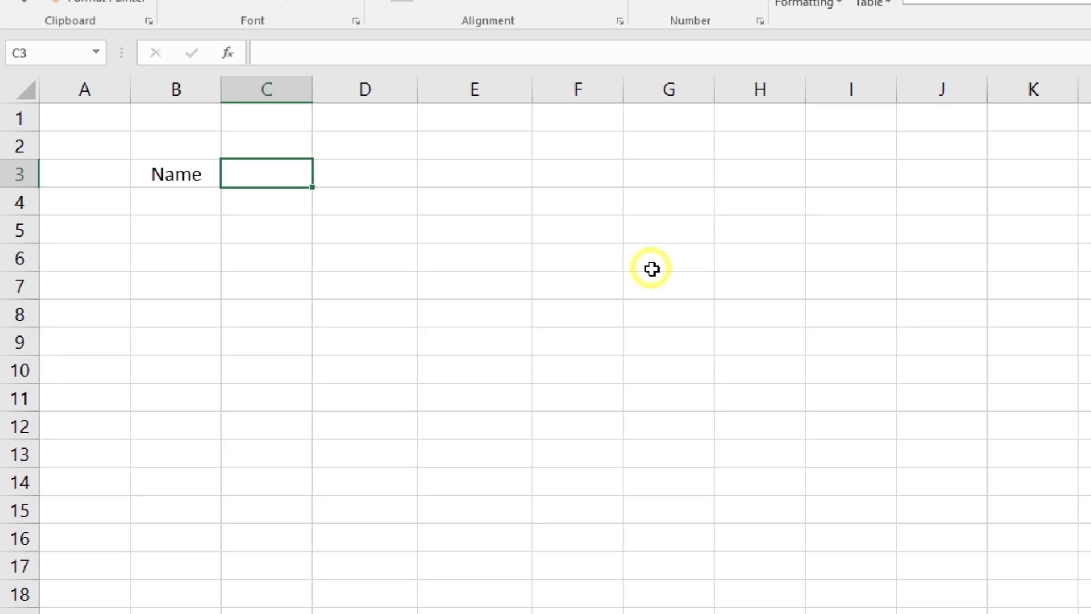
{"action": "type", "text": "Id"}
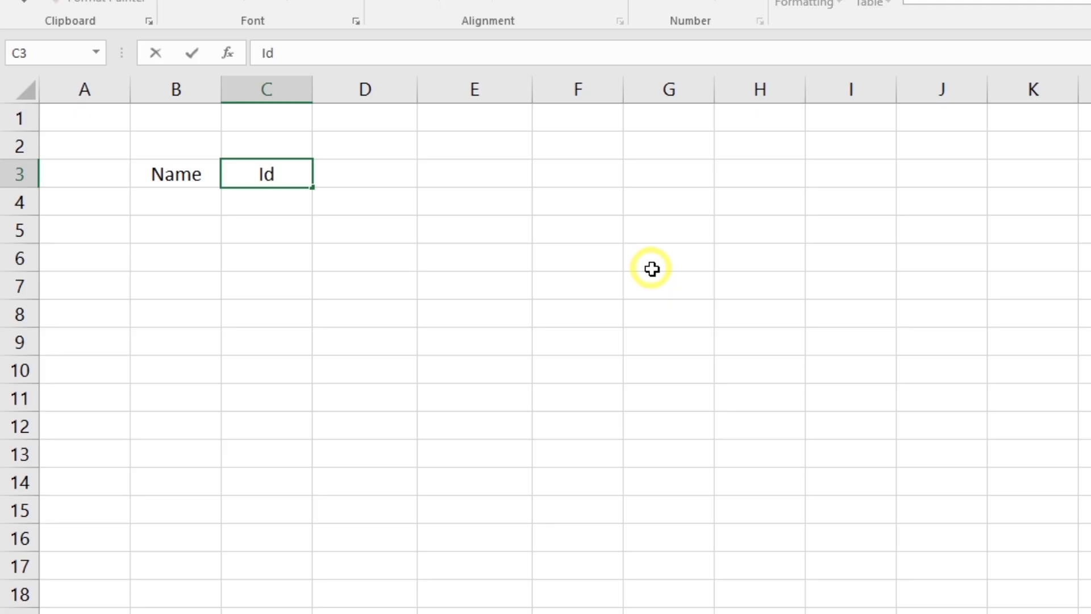
{"action": "key", "text": "Tab"}
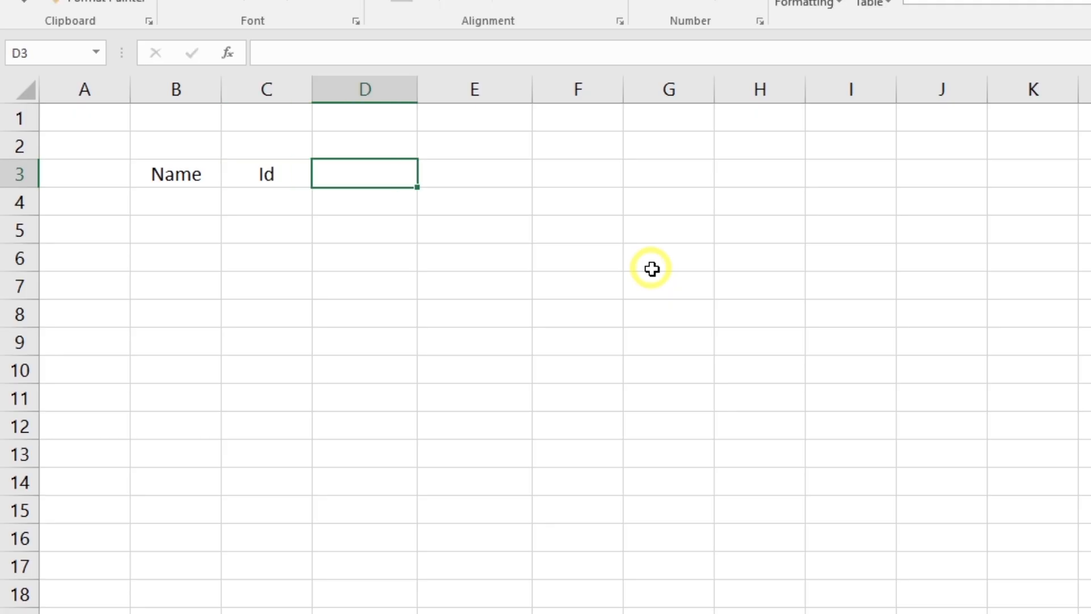
{"action": "type", "text": "de"}
{"action": "key", "text": "BackSpace"}
{"action": "key", "text": "BackSpace"}
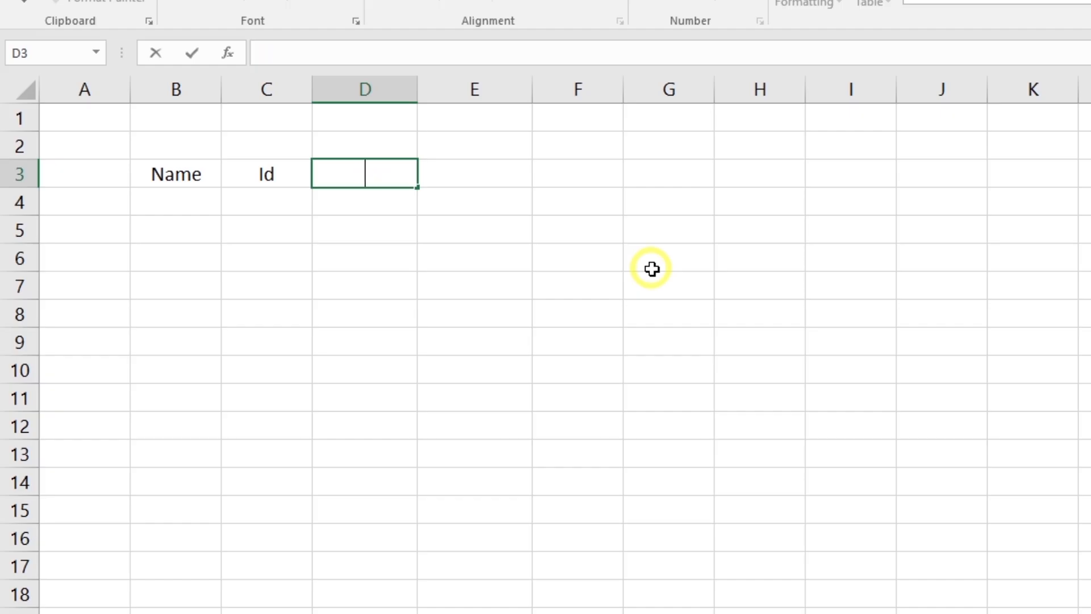
{"action": "type", "text": "Depa"}
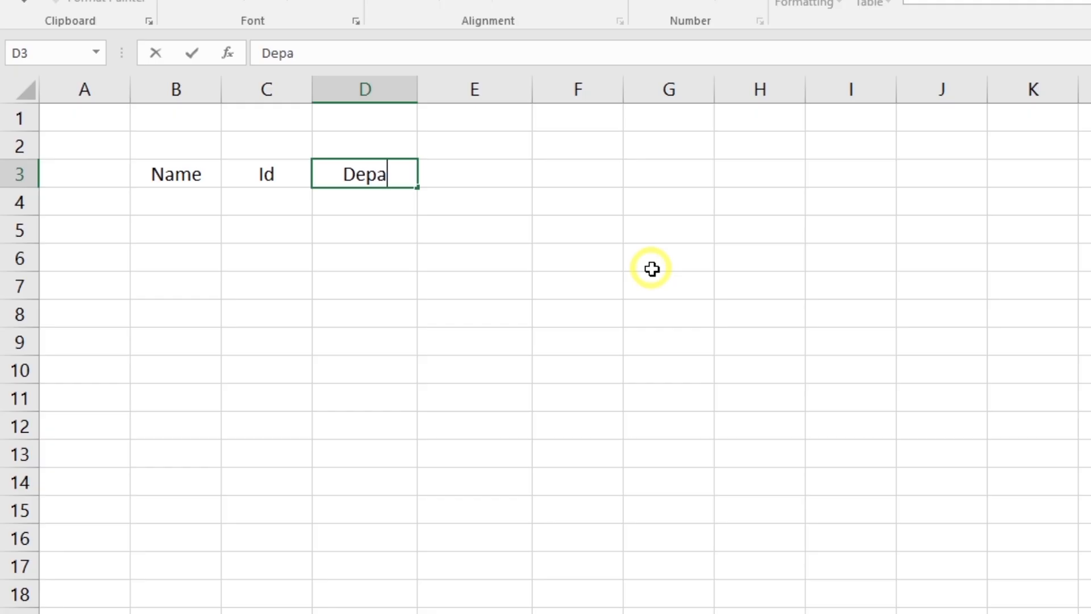
{"action": "type", "text": "rtment"}
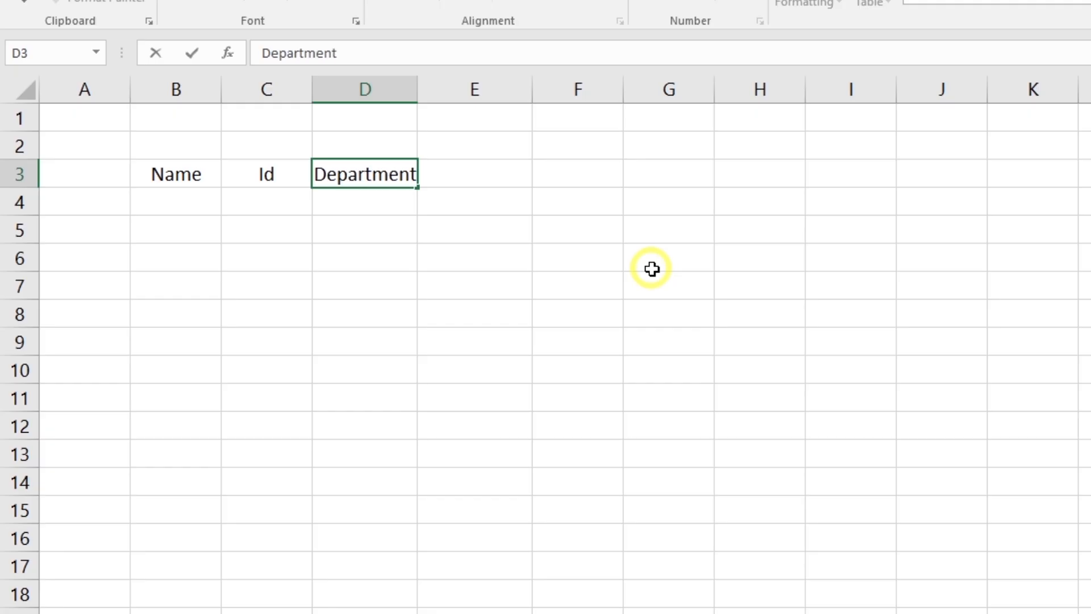
{"action": "key", "text": "Return"}
{"action": "left_click", "coordinate": [266, 204]}
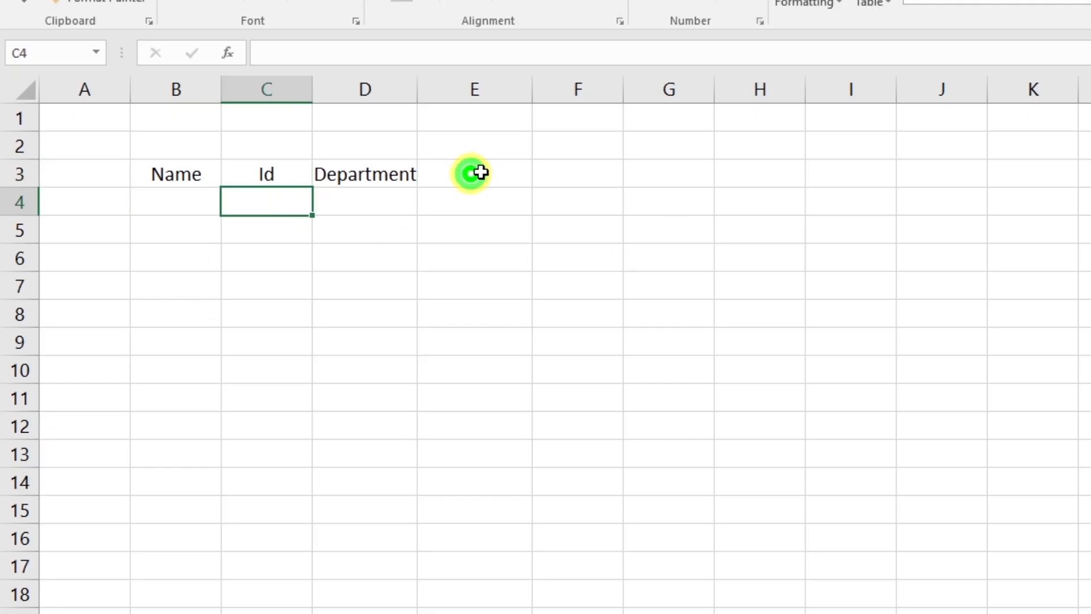
{"action": "left_click", "coordinate": [483, 174]}
{"action": "left_click", "coordinate": [604, 177]}
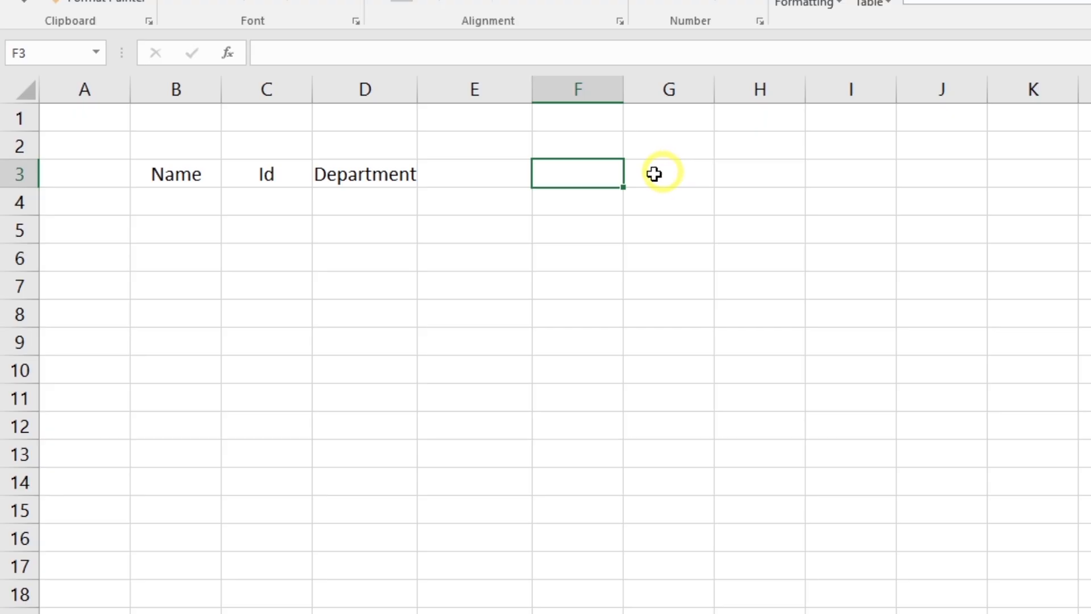
{"action": "left_click_drag", "start_coordinate": [178, 173], "coordinate": [397, 180]}
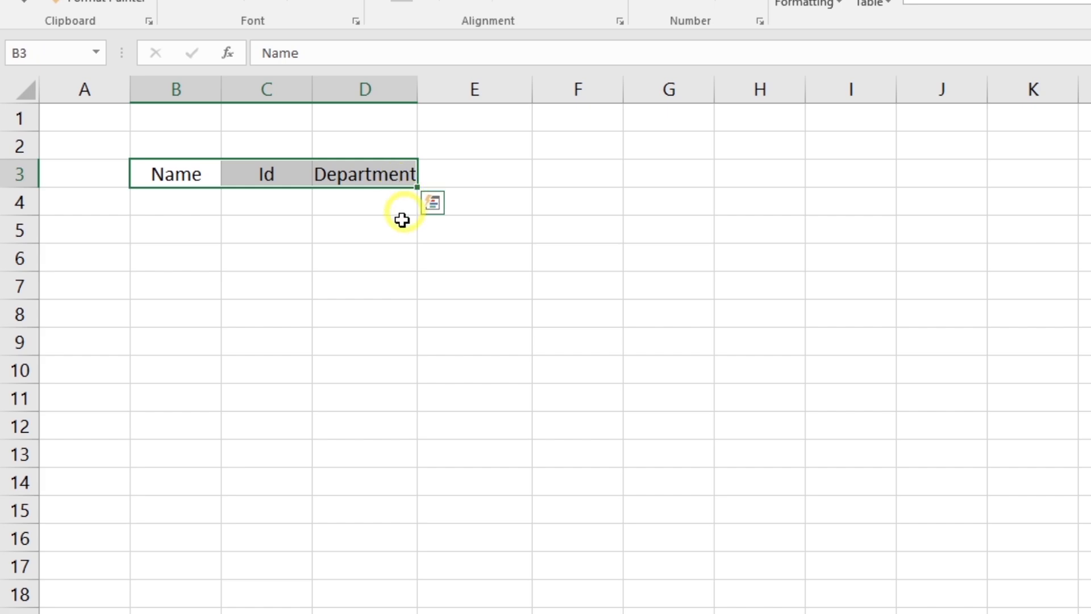
Enter the header "Sl No." in cell A3, before the Name column.
{"action": "left_click", "coordinate": [95, 173]}
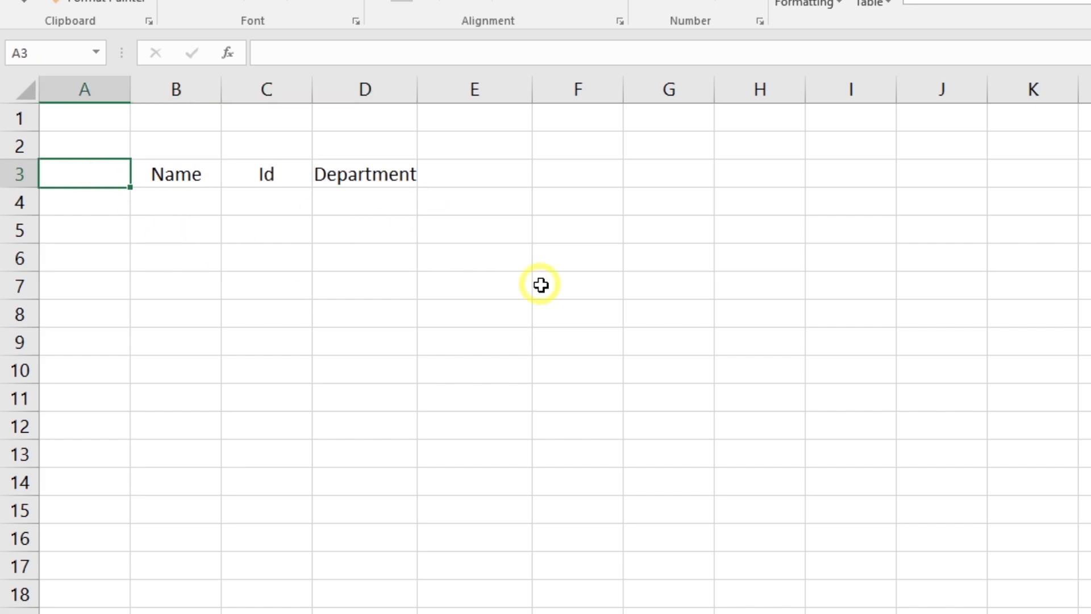
{"action": "type", "text": "Sl"}
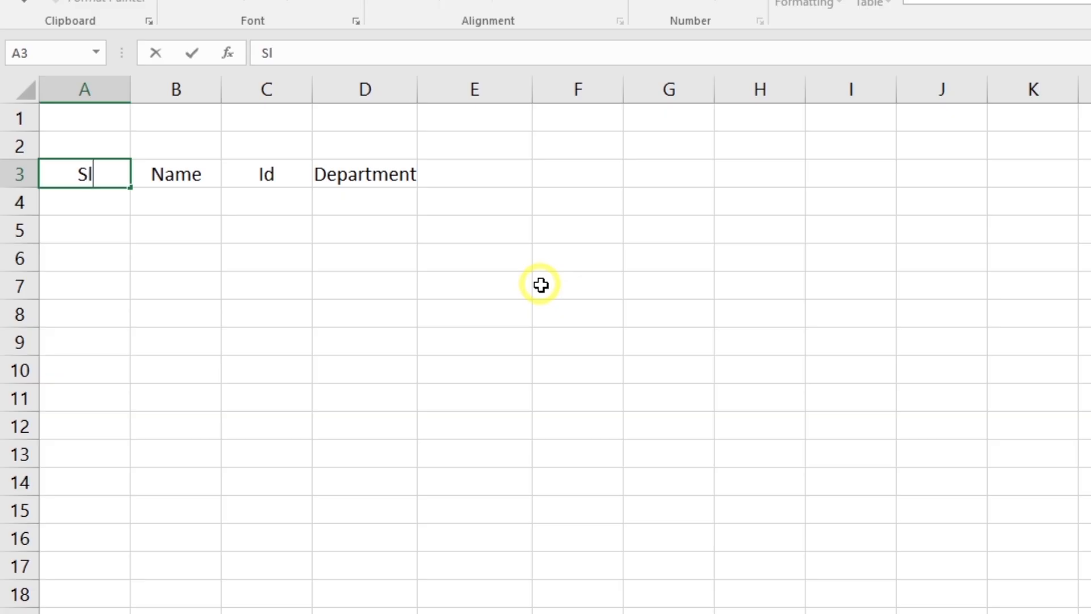
{"action": "type", "text": " No"}
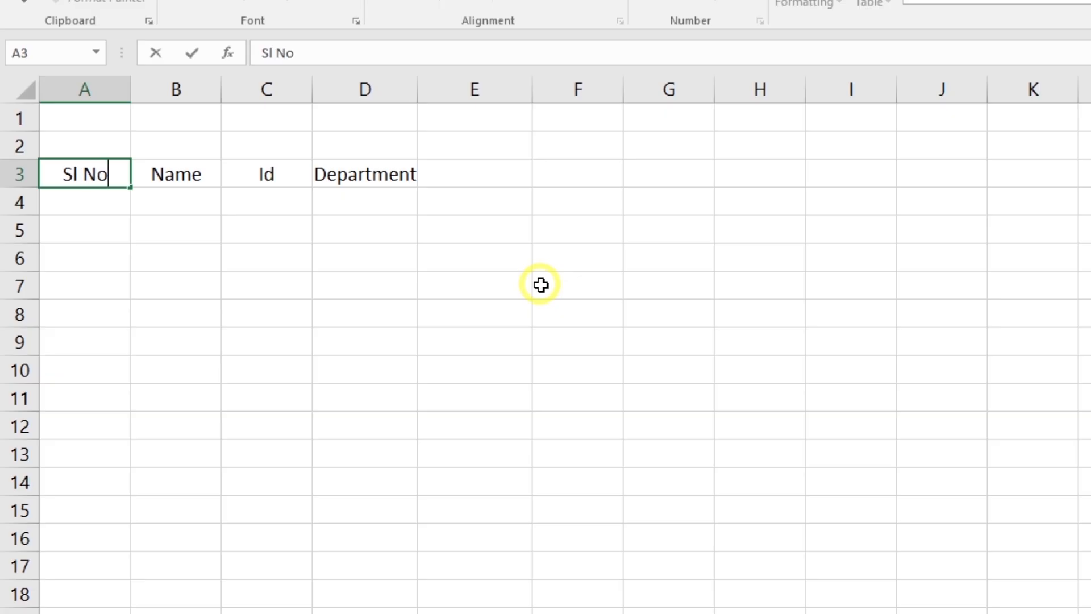
{"action": "type", "text": "."}
{"action": "left_click", "coordinate": [161, 212]}
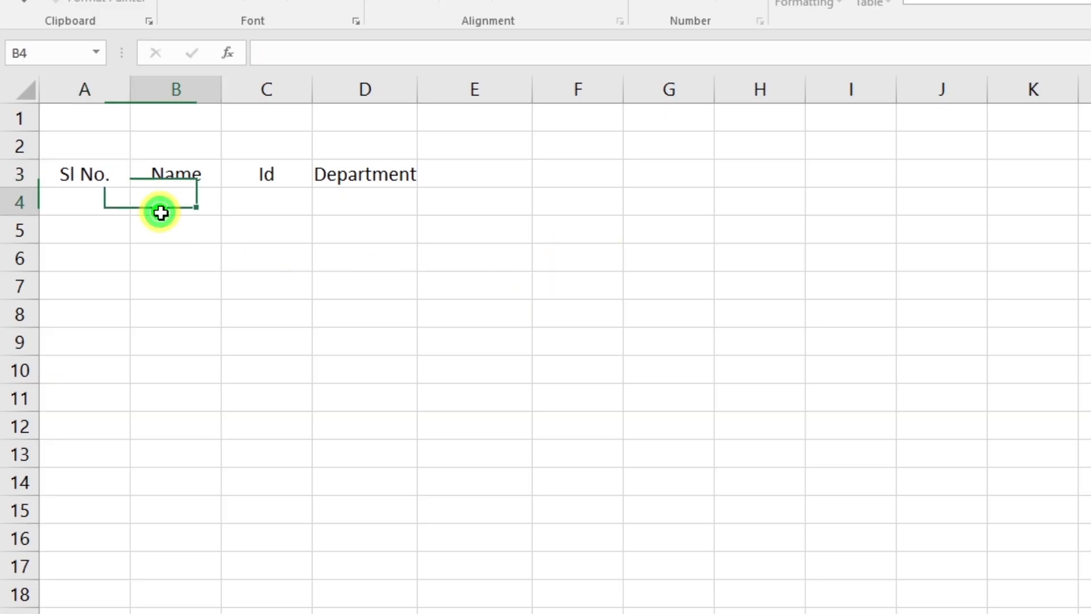
{"action": "left_click_drag", "start_coordinate": [73, 202], "coordinate": [74, 611]}
{"action": "left_click_drag", "start_coordinate": [182, 204], "coordinate": [194, 427]}
{"action": "left_click_drag", "start_coordinate": [100, 205], "coordinate": [96, 610]}
{"action": "left_click", "coordinate": [176, 203]}
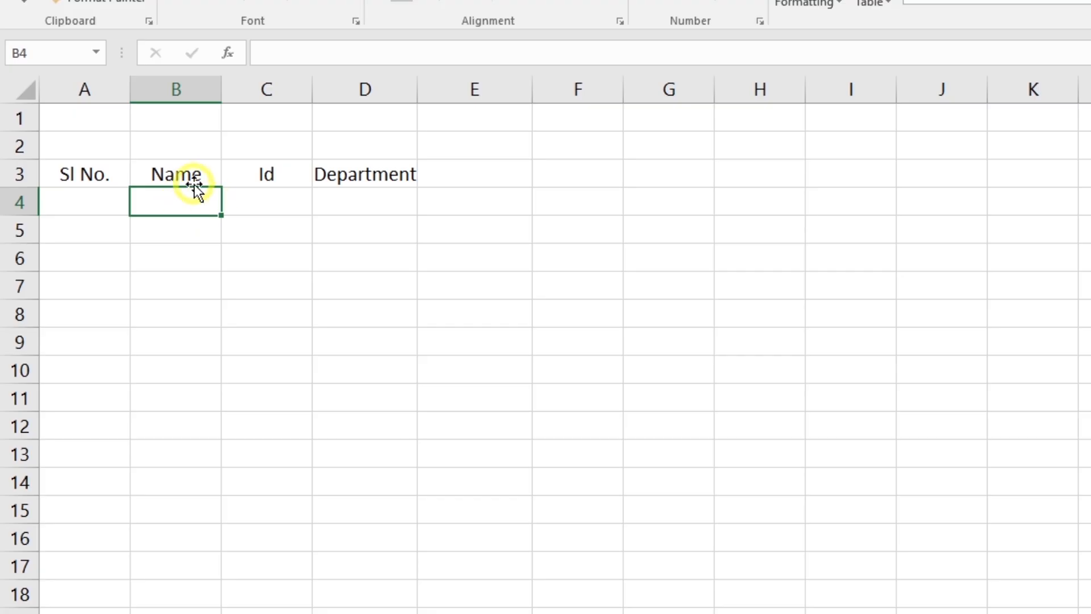
Open a data form for the header range B3:D3, using its first row as labels, and move the form closer to the headers.
{"action": "left_click", "coordinate": [171, 173]}
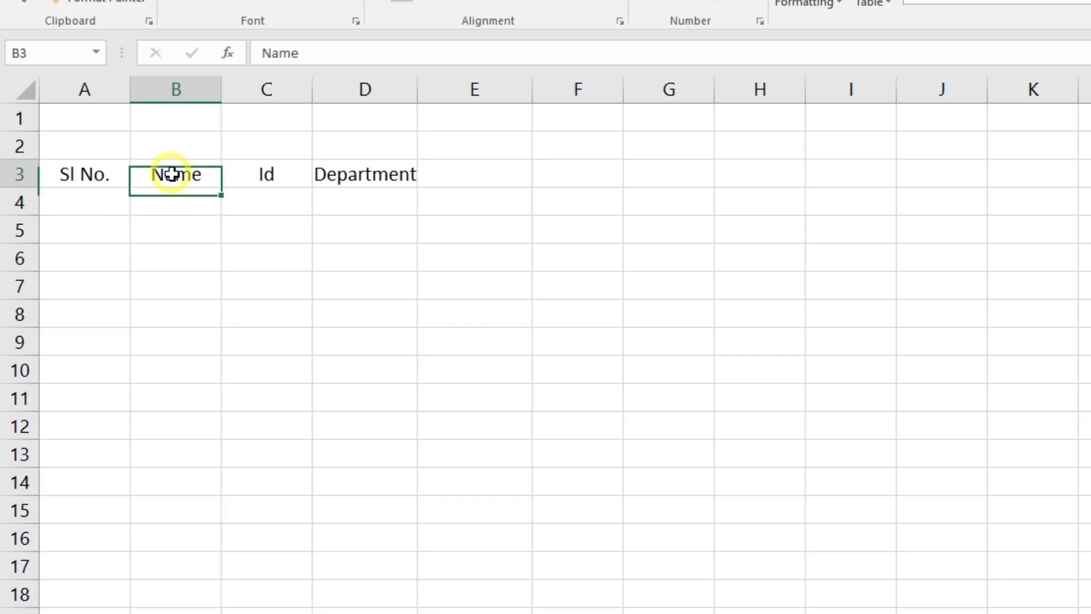
{"action": "left_click_drag", "start_coordinate": [171, 174], "coordinate": [385, 168]}
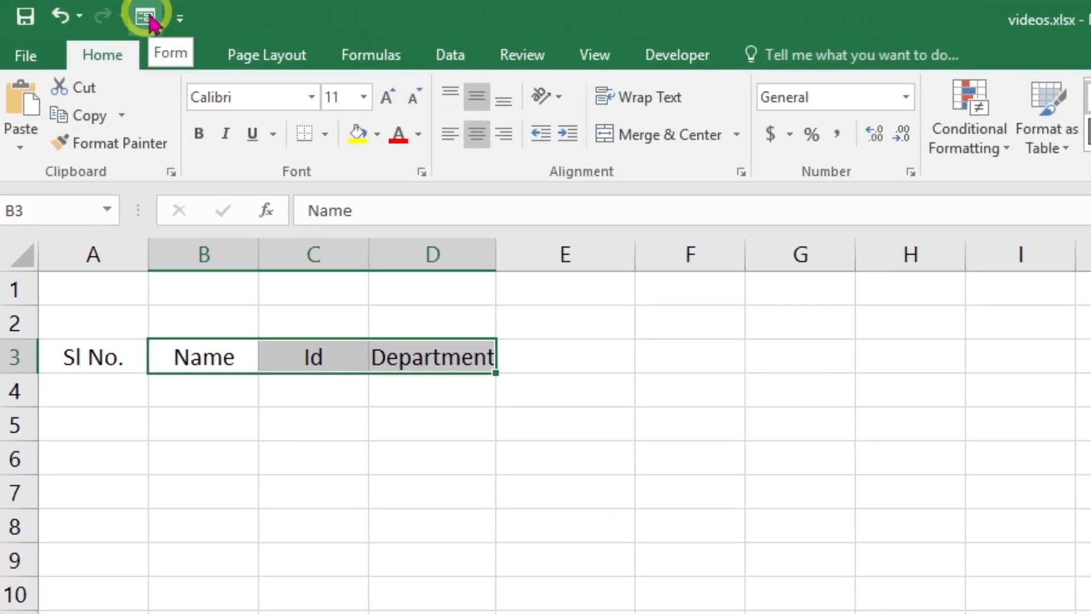
{"action": "left_click", "coordinate": [147, 18]}
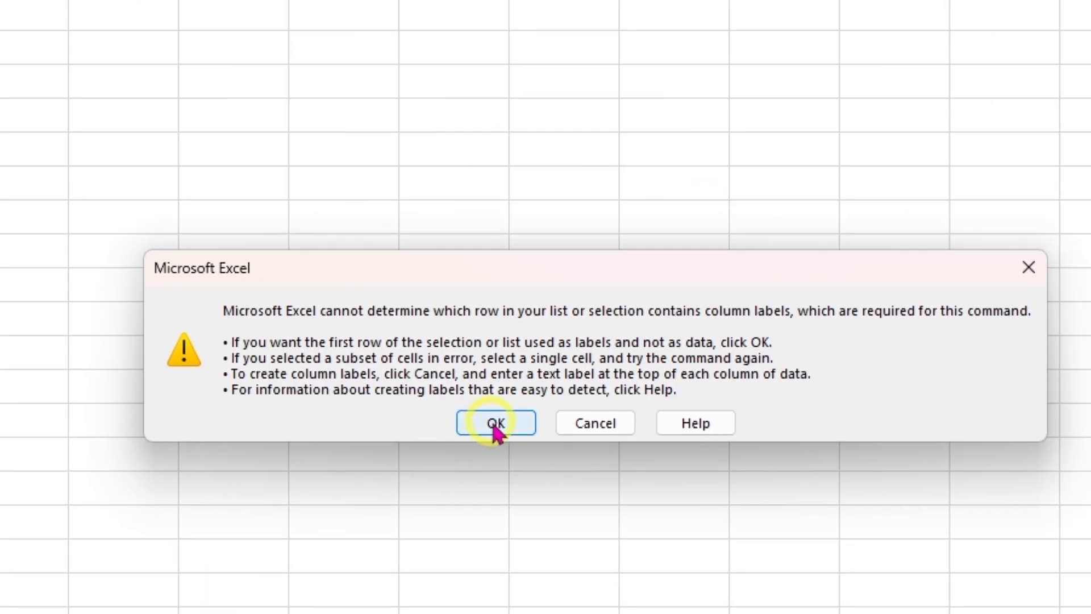
{"action": "left_click", "coordinate": [495, 427]}
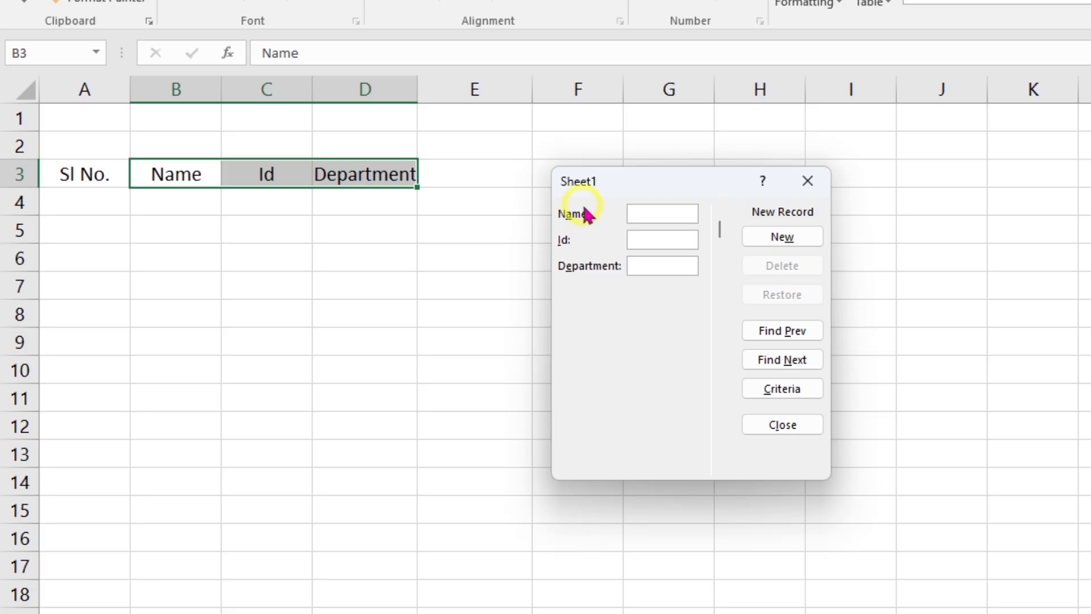
{"action": "left_click_drag", "start_coordinate": [662, 183], "coordinate": [583, 183]}
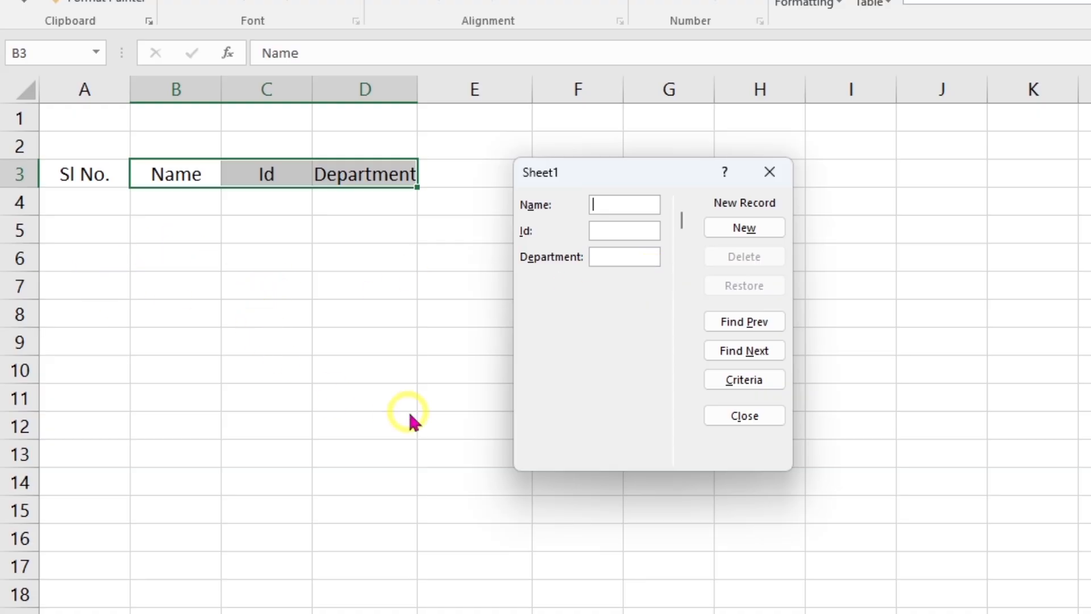
Add the first record through the form with the person's name, ID number and department Acc.
{"action": "type", "text": "Arif"}
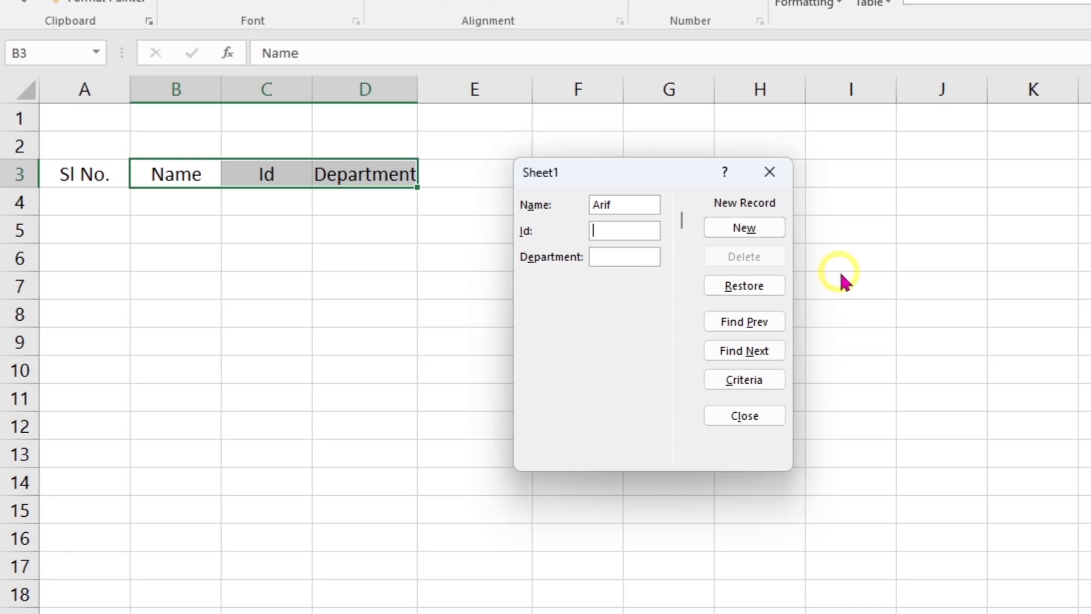
{"action": "type", "text": "001"}
{"action": "type", "text": "A"}
{"action": "type", "text": "cc"}
{"action": "key", "text": "Return"}
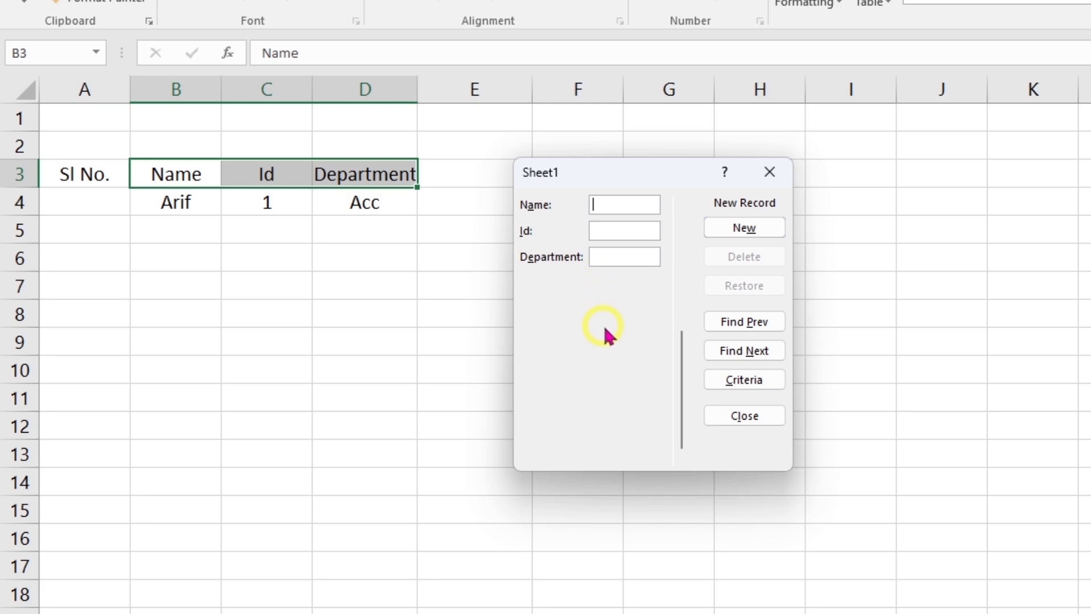
Add a second record with another person's name, the next ID number and department Acc.
{"action": "type", "text": "Ra"}
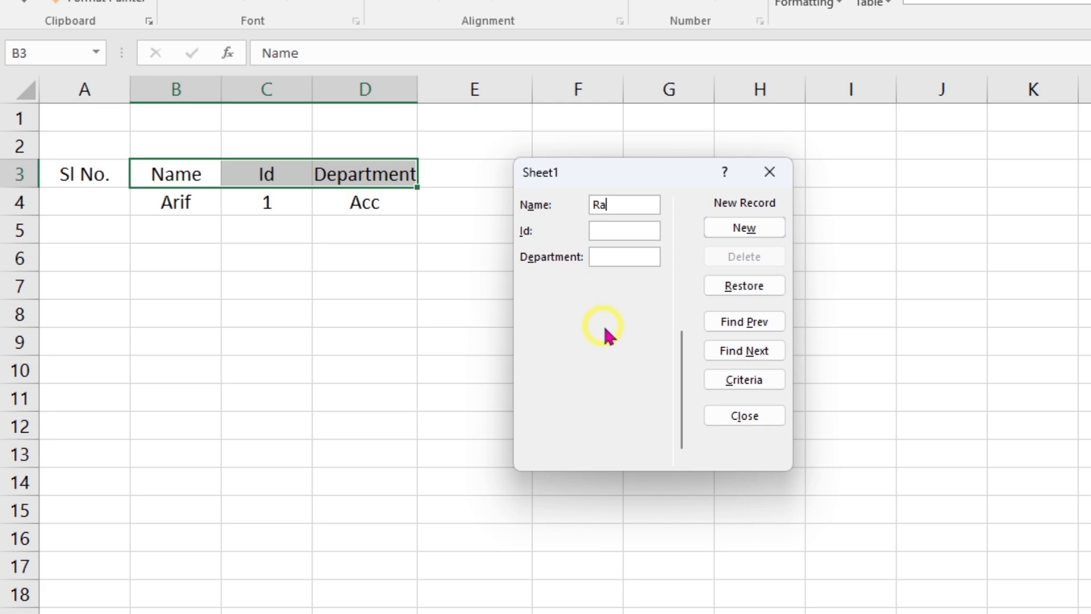
{"action": "type", "text": "him"}
{"action": "key", "text": "Tab"}
{"action": "type", "text": "002"}
{"action": "key", "text": "Tab"}
{"action": "type", "text": "Acc"}
{"action": "key", "text": "Return"}
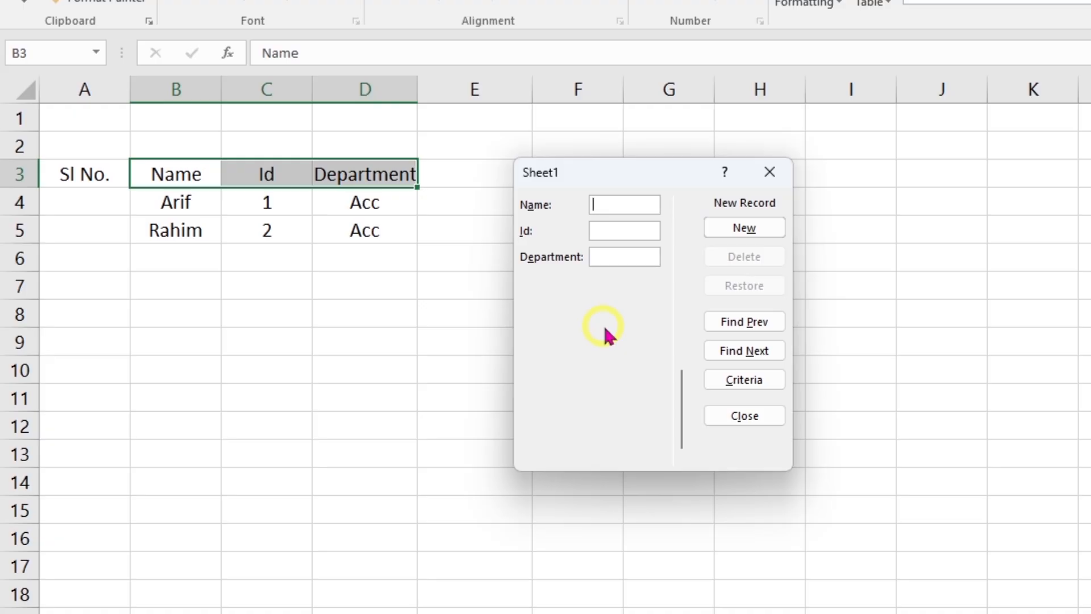
Add a third record with the person's name, ID number and department Acc, and close the data form.
{"action": "type", "text": "r"}
{"action": "key", "text": "BackSpace"}
{"action": "type", "text": "Far"}
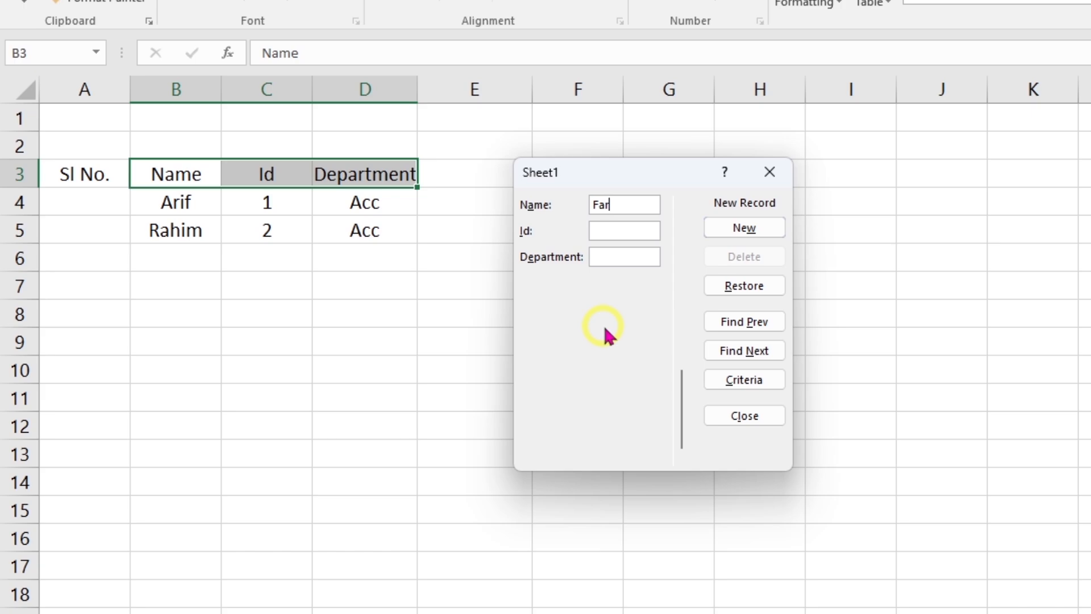
{"action": "type", "text": "uk"}
{"action": "key", "text": "Tab"}
{"action": "type", "text": "003"}
{"action": "key", "text": "Tab"}
{"action": "type", "text": "Acc"}
{"action": "key", "text": "Return"}
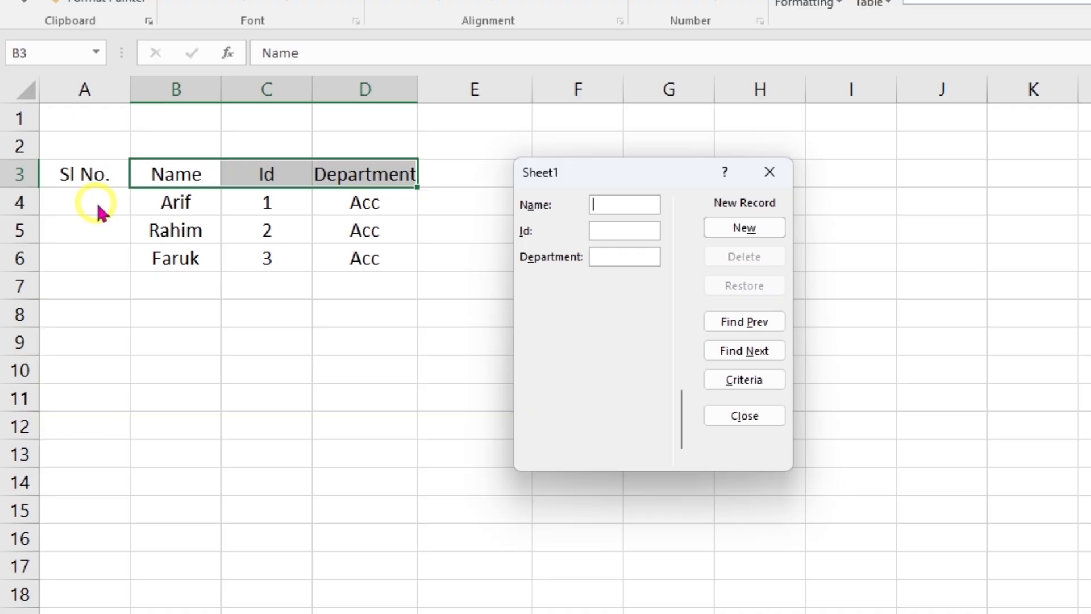
{"action": "left_click", "coordinate": [765, 422]}
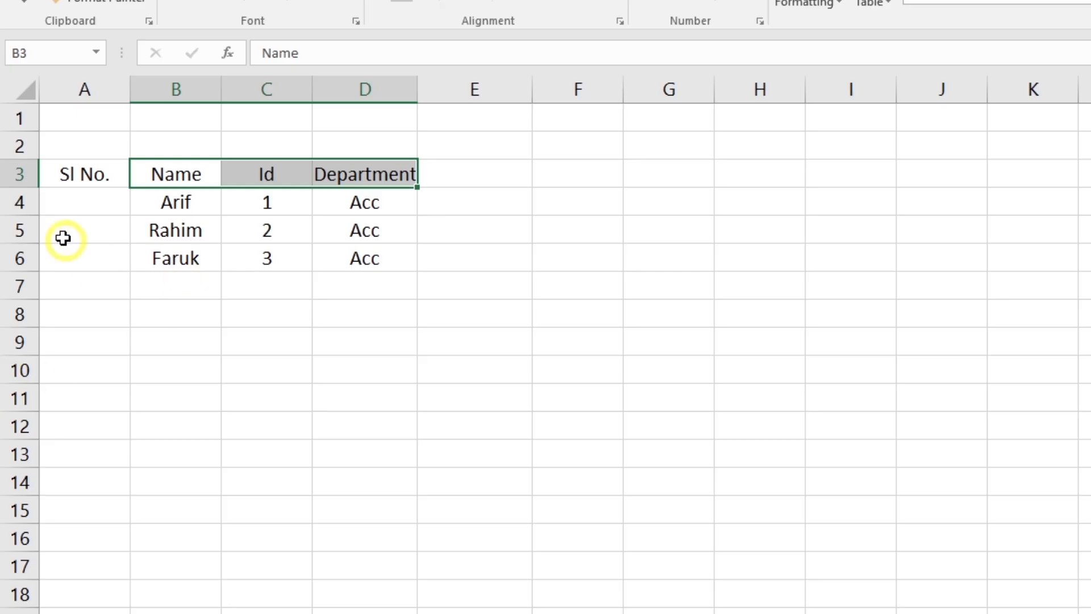
Enter the formula =IF(B4="","",1) in cell A4, the first row under Sl No.
{"action": "left_click", "coordinate": [91, 209]}
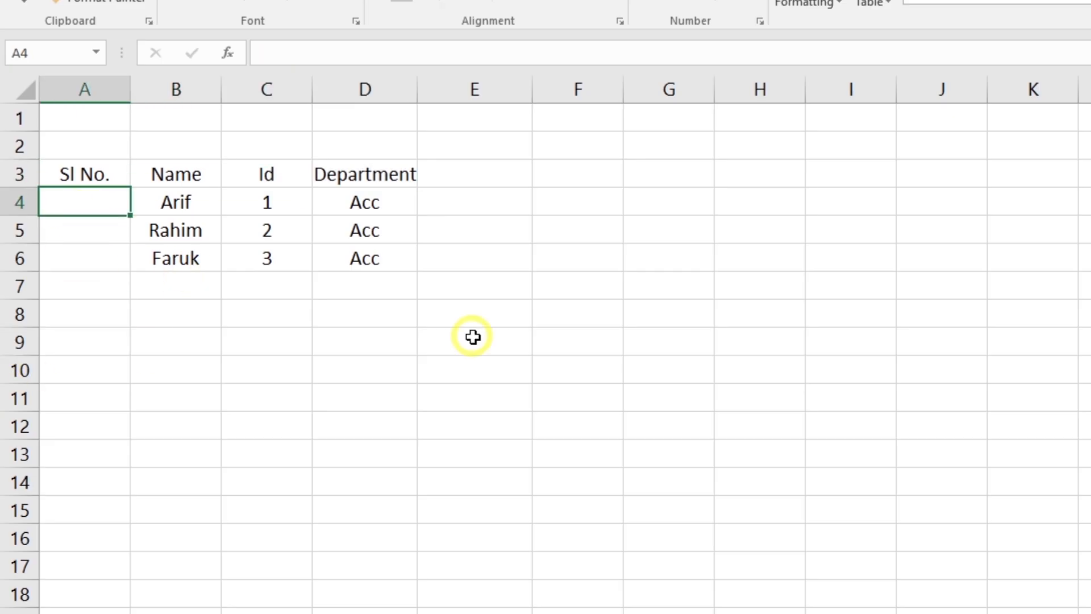
{"action": "type", "text": "-"}
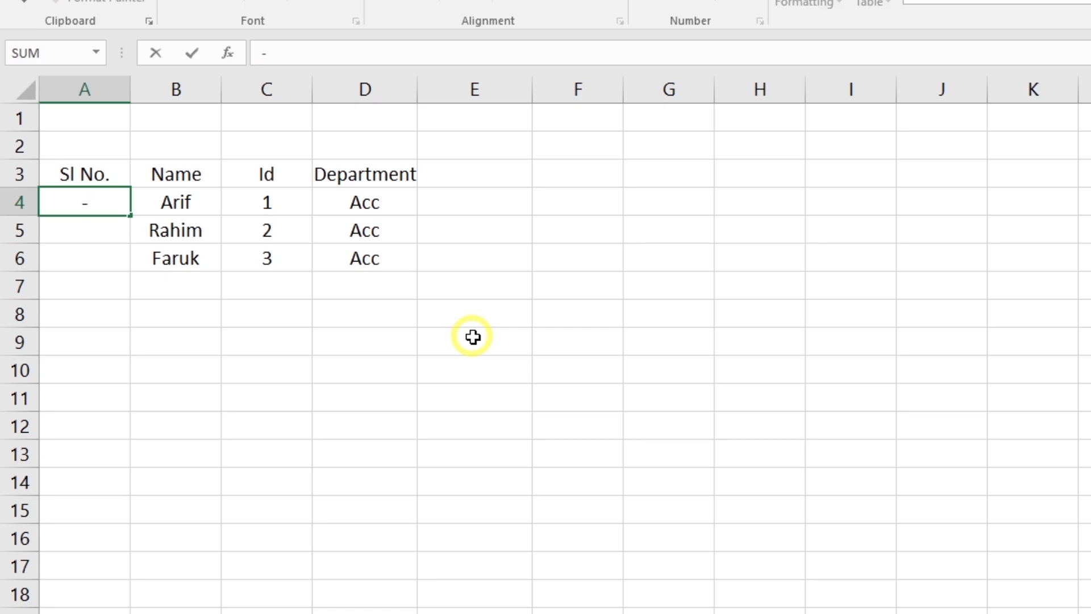
{"action": "key", "text": "BackSpace"}
{"action": "type", "text": "=if"}
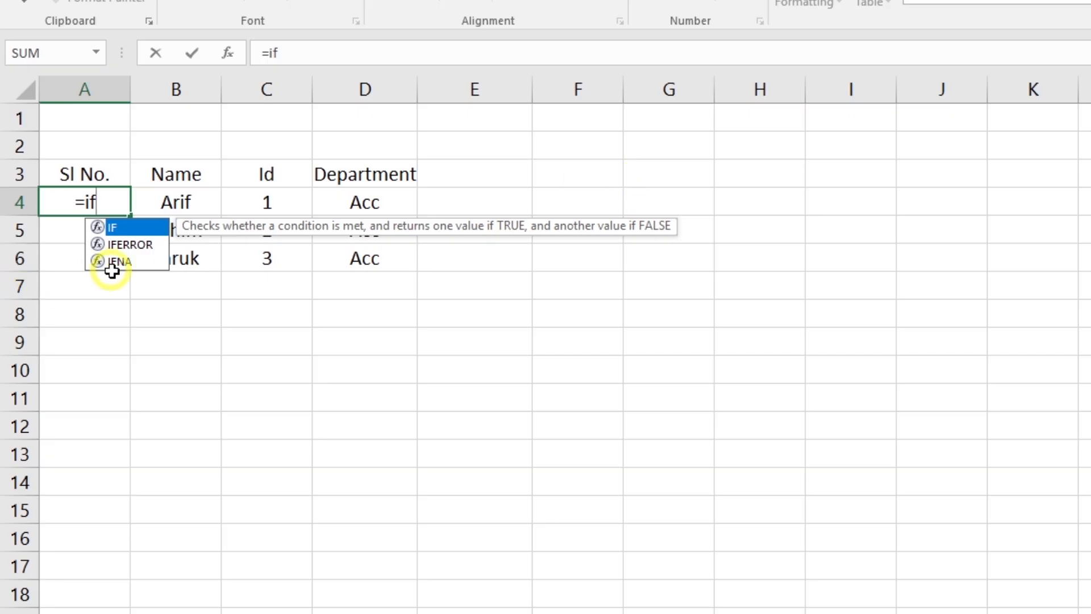
{"action": "double_click", "coordinate": [124, 229]}
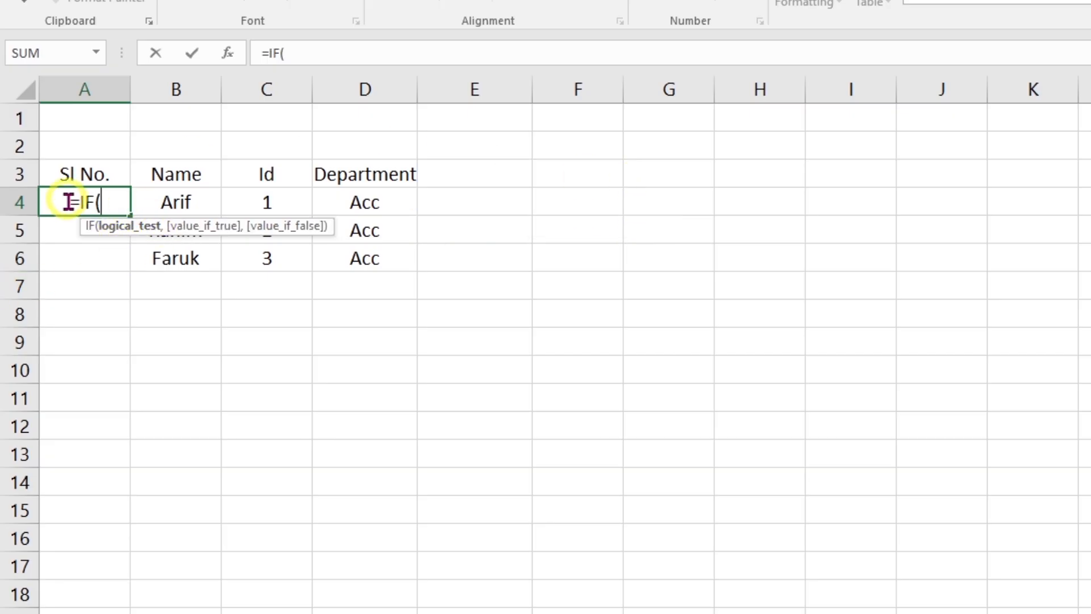
{"action": "left_click", "coordinate": [185, 201]}
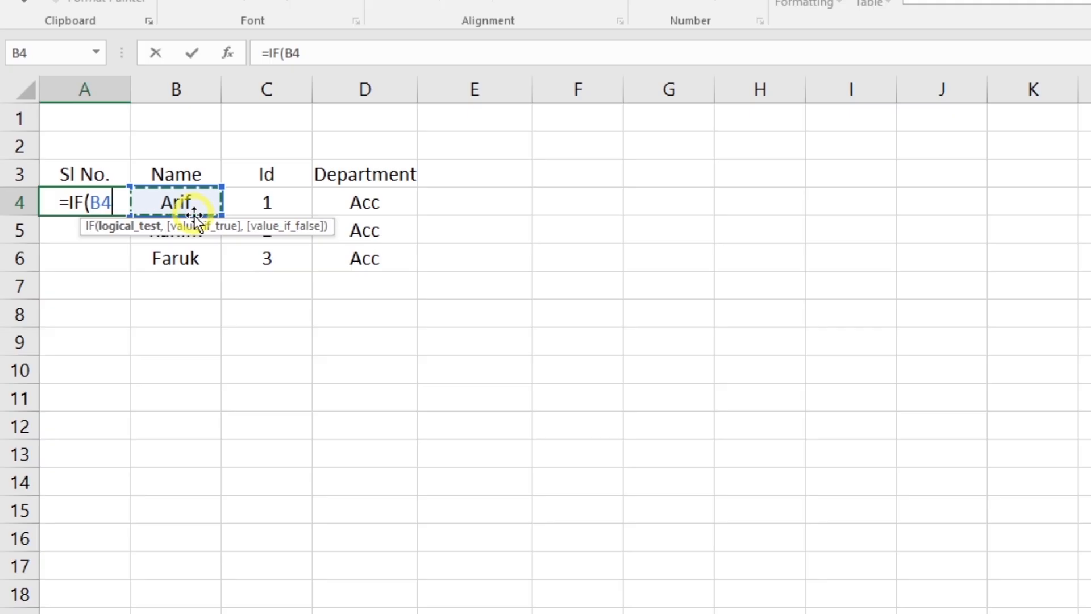
{"action": "type", "text": "="}
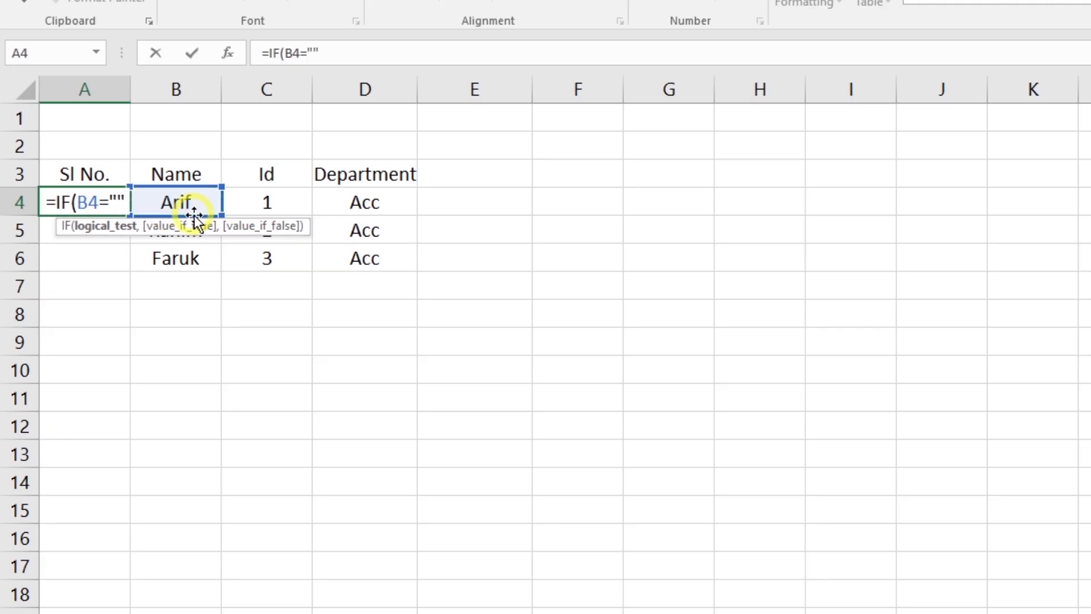
{"action": "type", "text": ",\"\""}
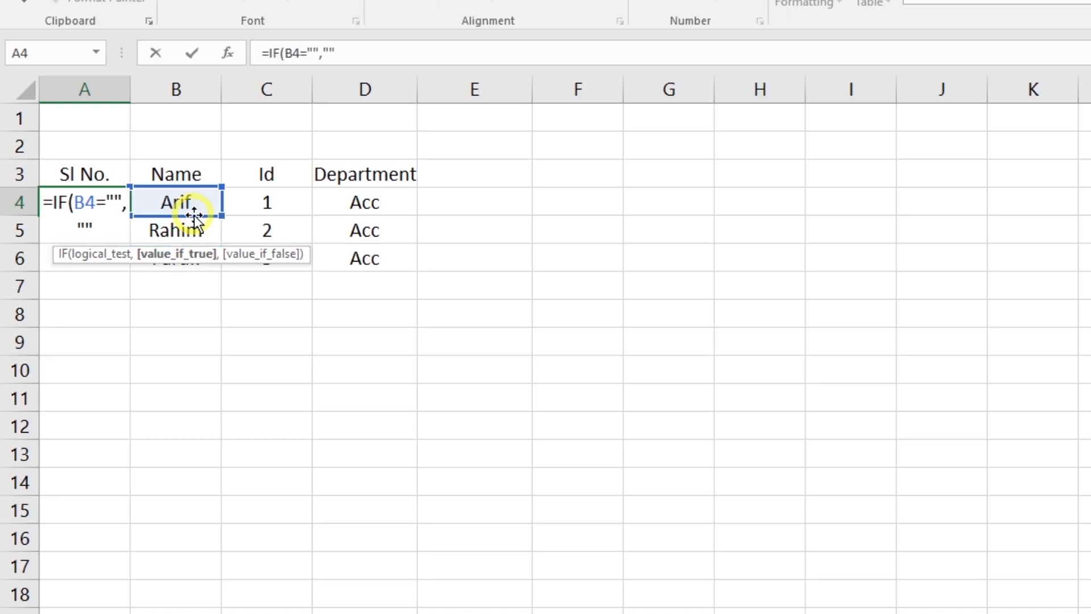
{"action": "type", "text": ","}
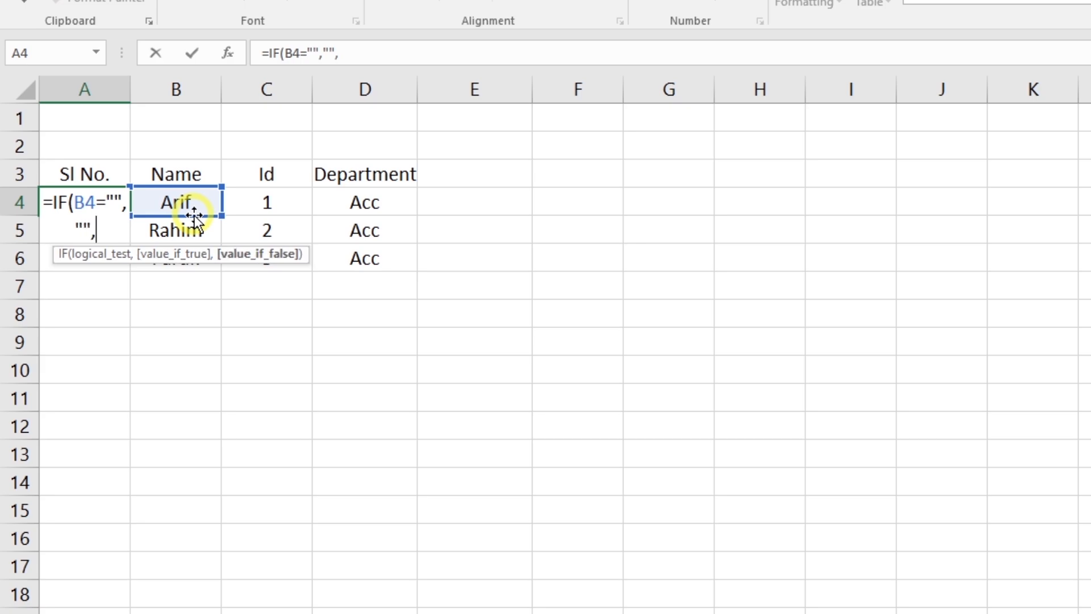
{"action": "type", "text": "1)"}
{"action": "key", "text": "Return"}
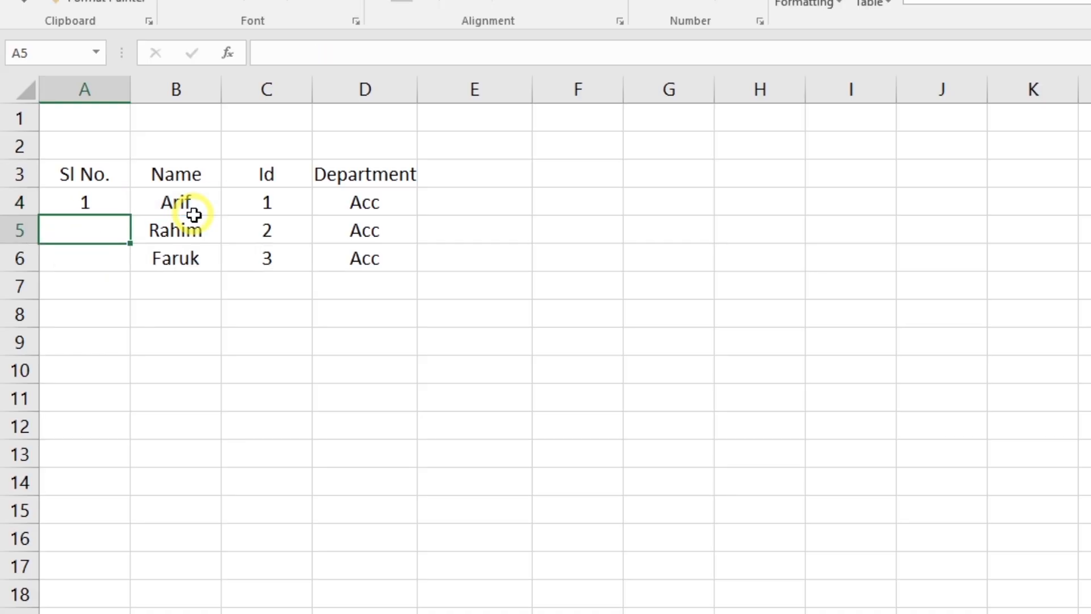
Fill the serial number formula from A4 down to A8 and inspect the copied formula in A7.
{"action": "left_click", "coordinate": [98, 194]}
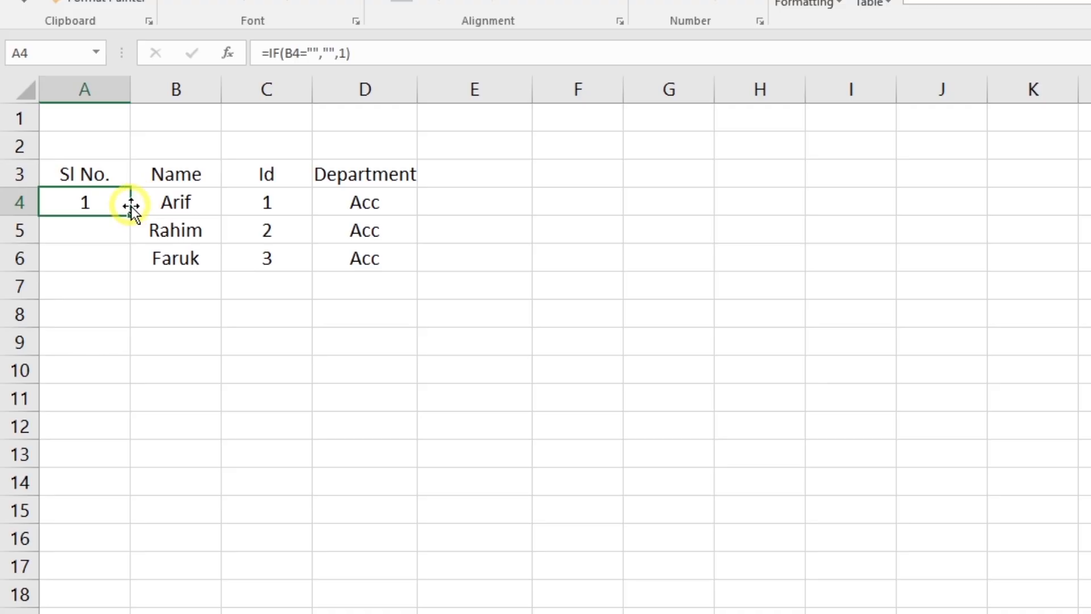
{"action": "left_click_drag", "start_coordinate": [129, 214], "coordinate": [119, 315]}
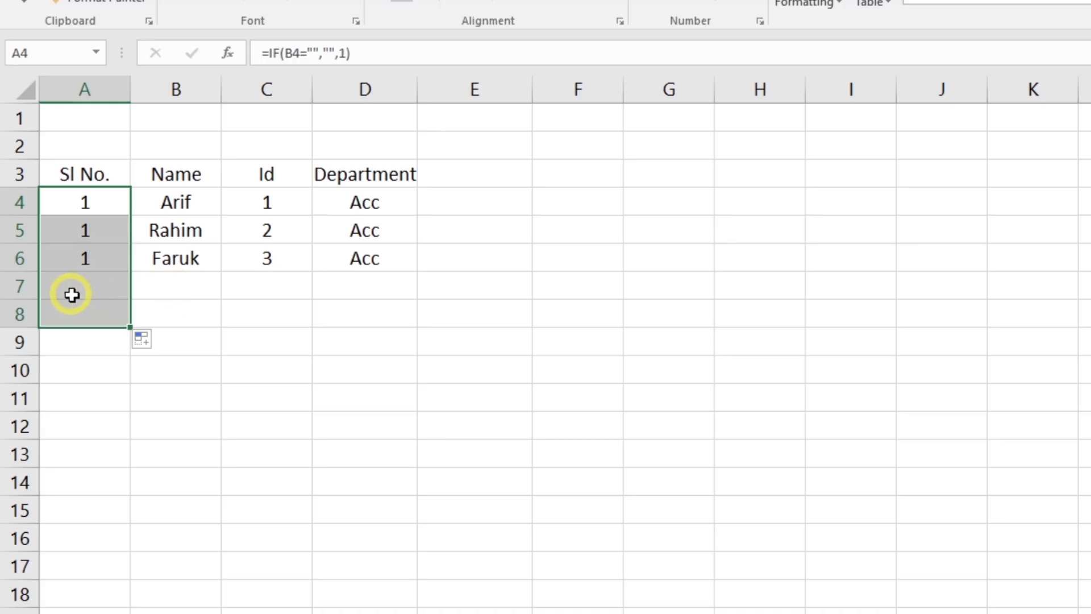
{"action": "left_click", "coordinate": [159, 284]}
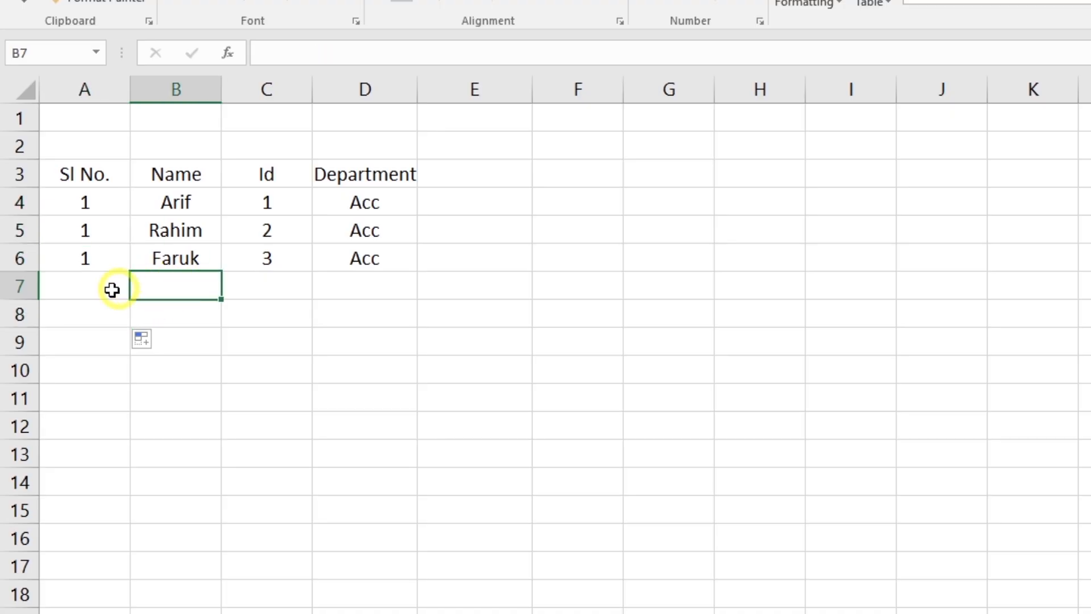
{"action": "left_click", "coordinate": [88, 288]}
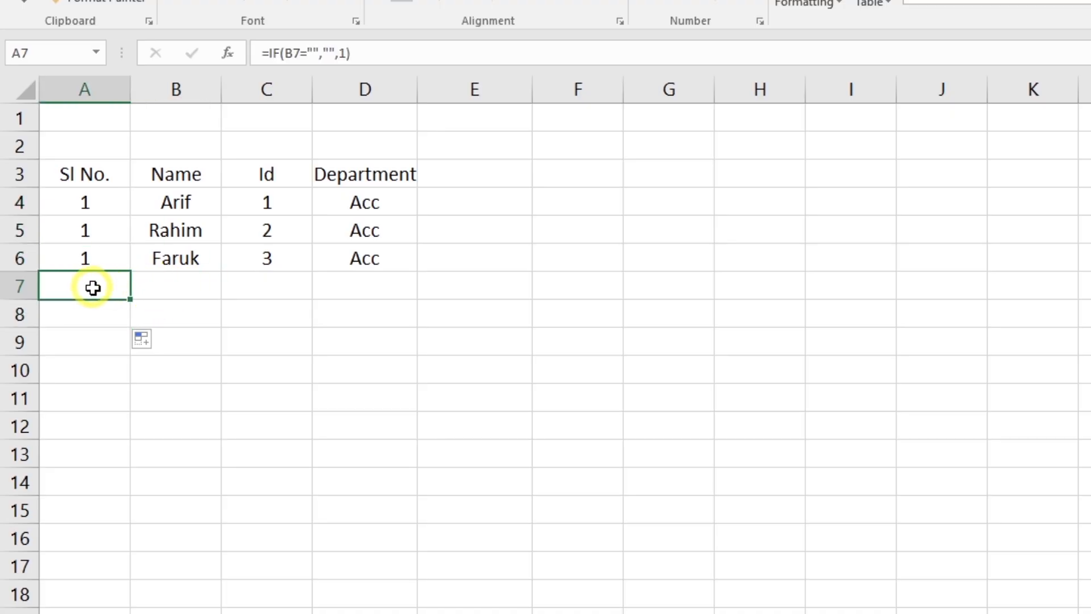
{"action": "double_click", "coordinate": [91, 288]}
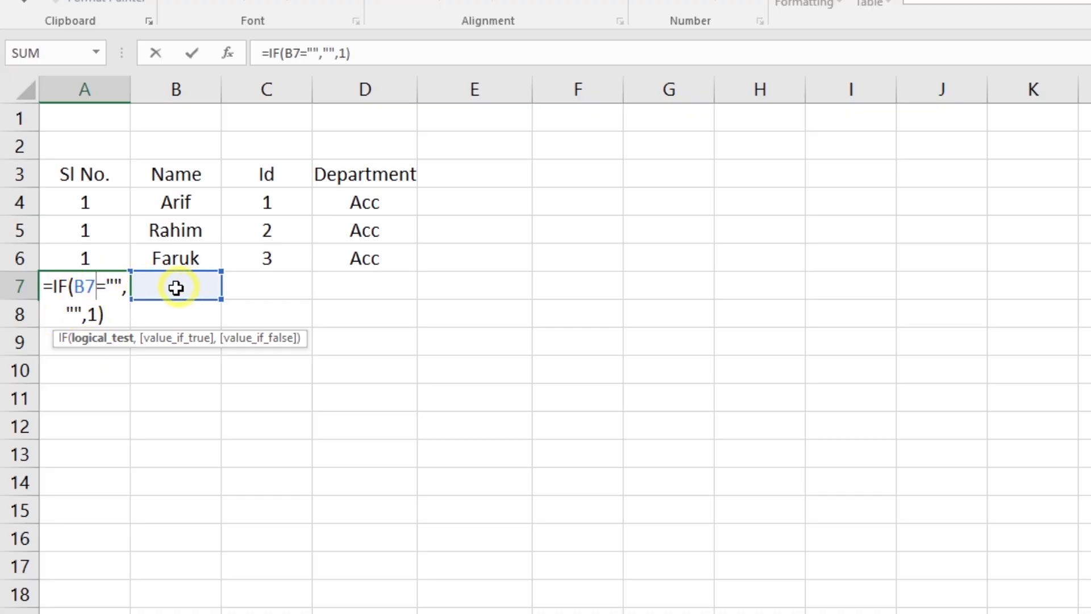
{"action": "key", "text": "Return"}
{"action": "left_click", "coordinate": [99, 289]}
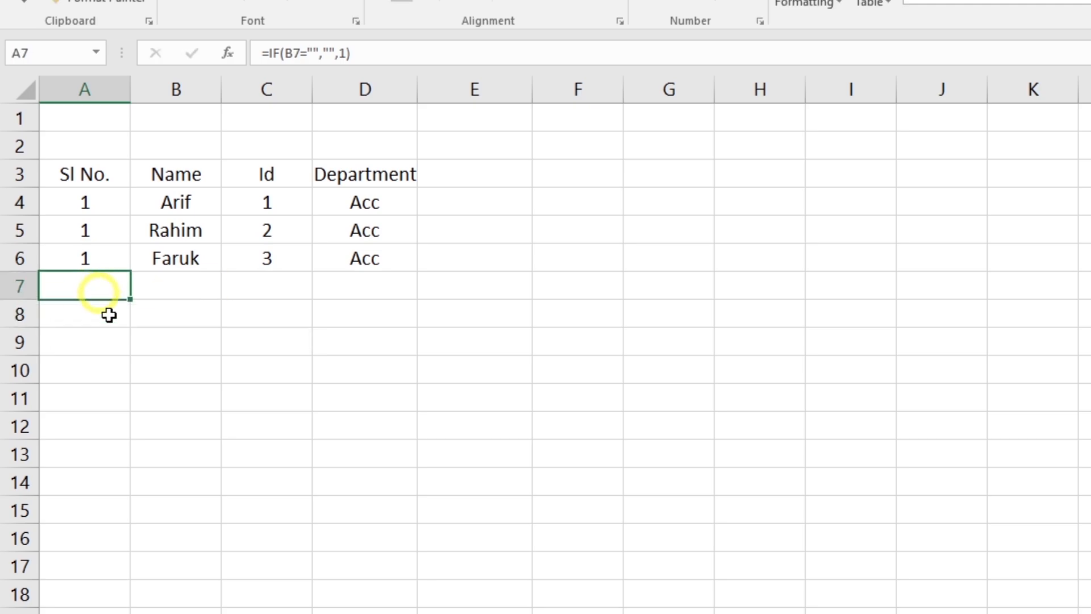
Extend the formula in A5 to =IF(B5="","",1)+A4 so it adds the previous serial number.
{"action": "left_click", "coordinate": [101, 229]}
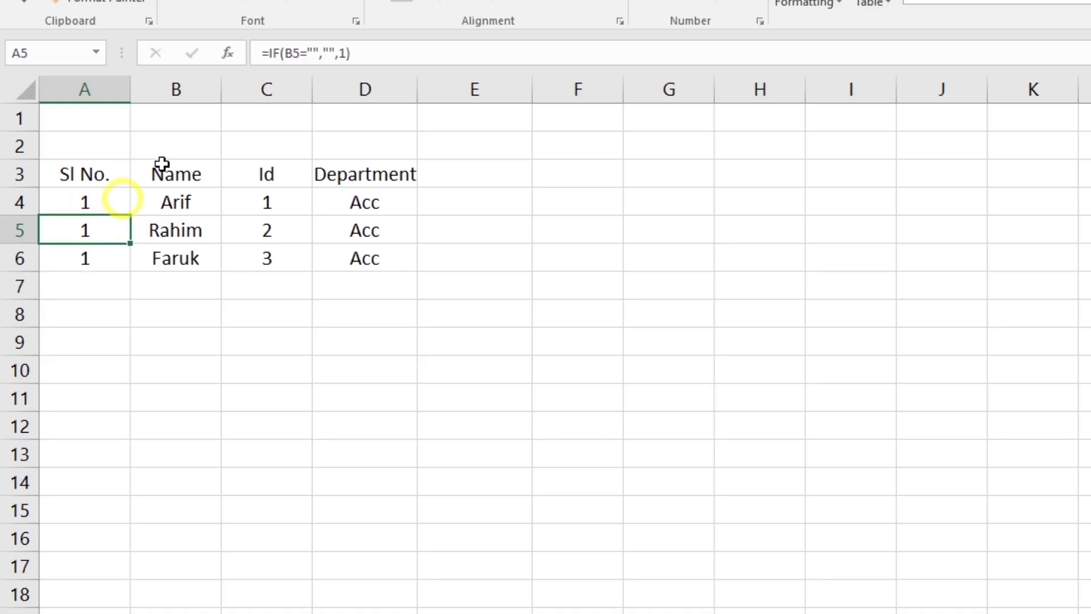
{"action": "left_click", "coordinate": [363, 53]}
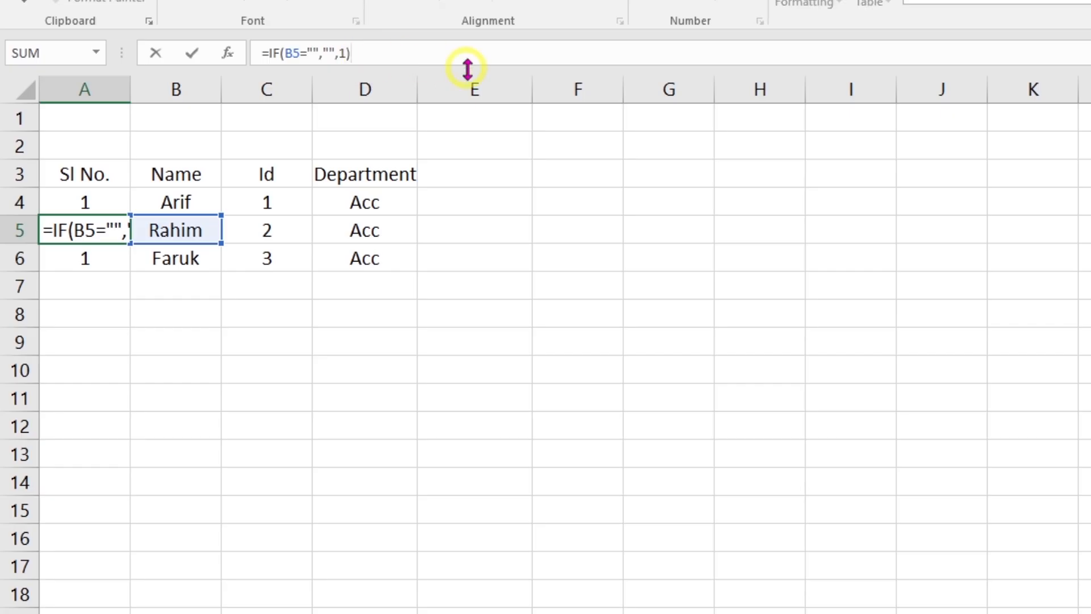
{"action": "type", "text": "+"}
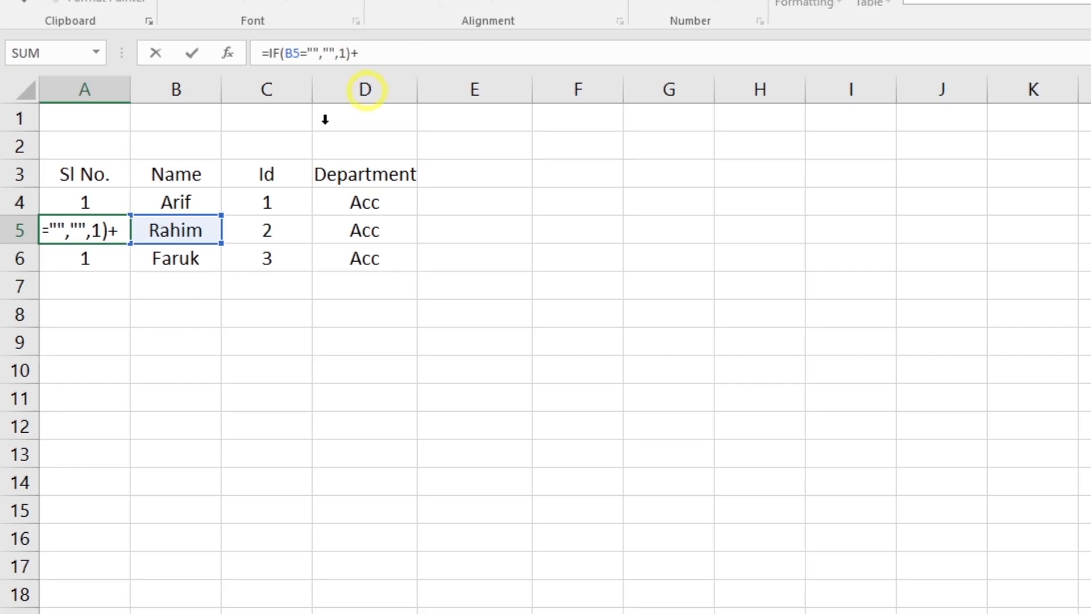
{"action": "left_click", "coordinate": [88, 204]}
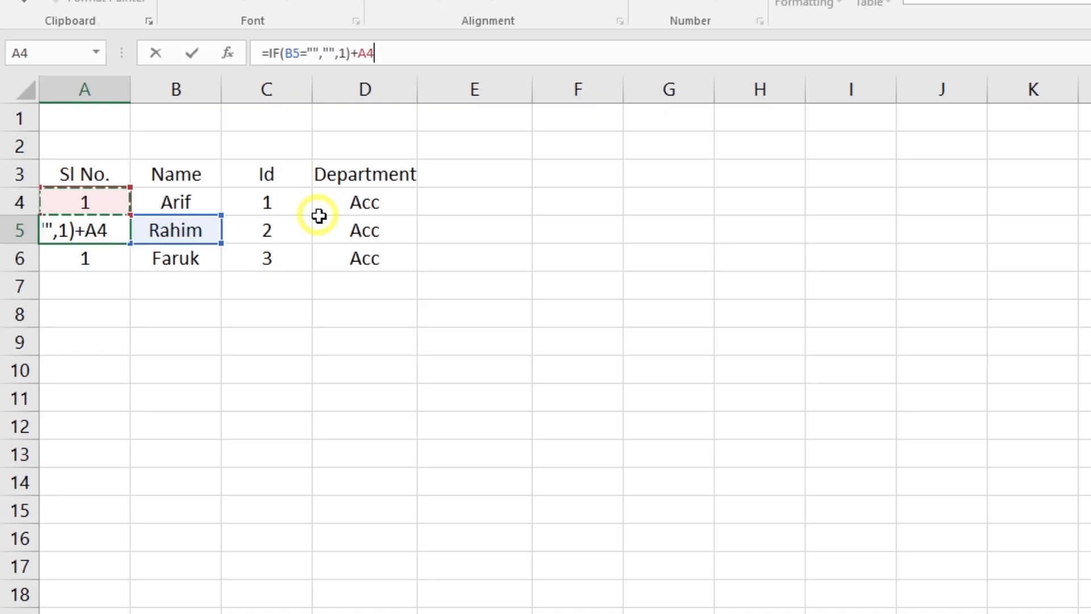
{"action": "key", "text": "ctrl+Return"}
{"action": "key", "text": "Down"}
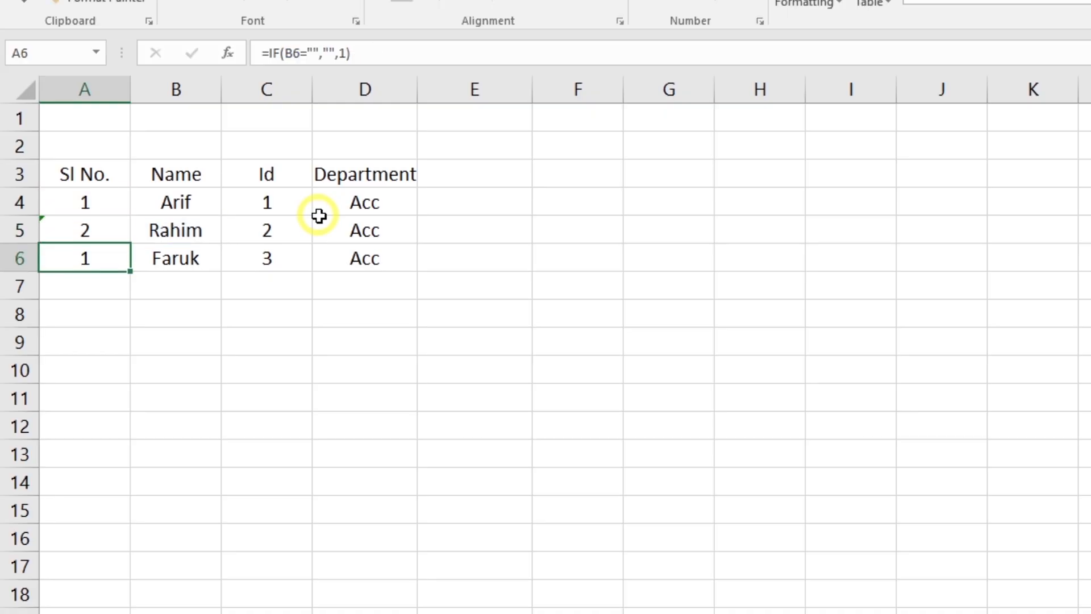
Fill the A5 formula down to A8 and check the copied formula in A7.
{"action": "left_click", "coordinate": [82, 235]}
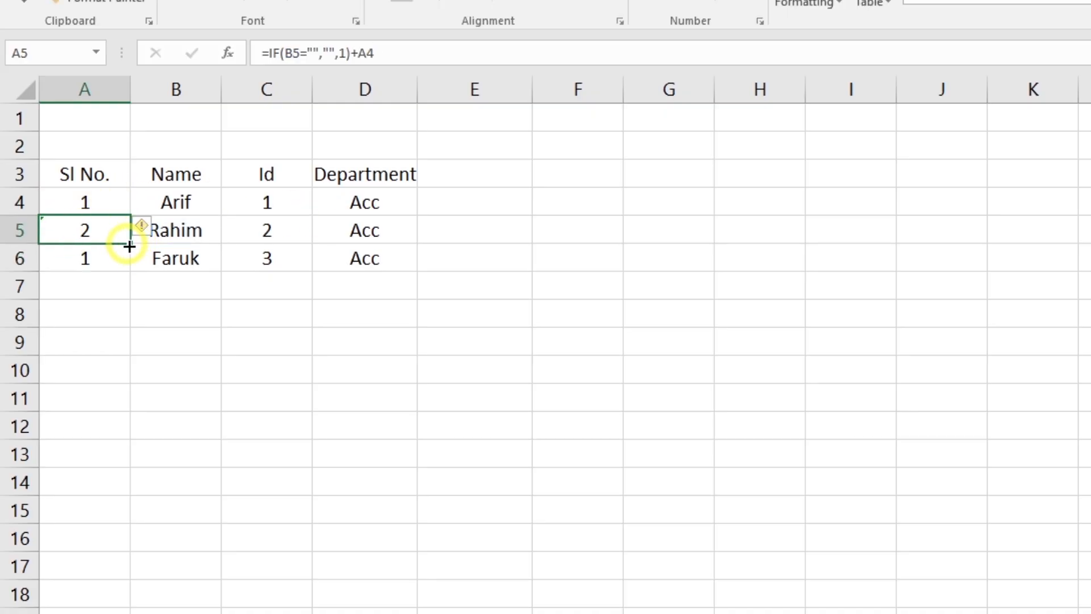
{"action": "left_click_drag", "start_coordinate": [130, 246], "coordinate": [127, 326]}
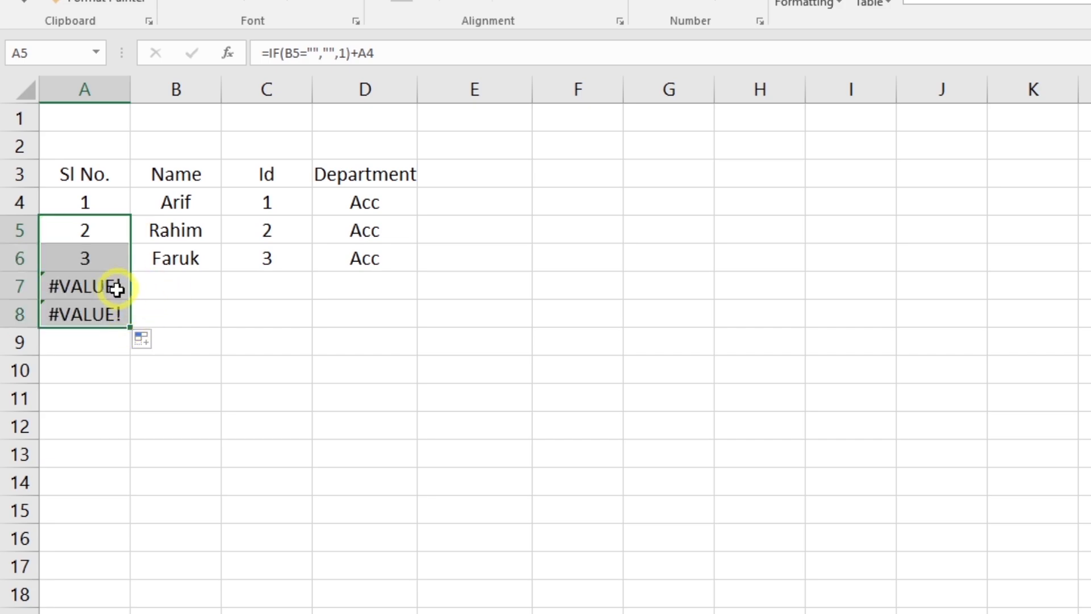
{"action": "left_click", "coordinate": [178, 288]}
{"action": "left_click", "coordinate": [95, 289]}
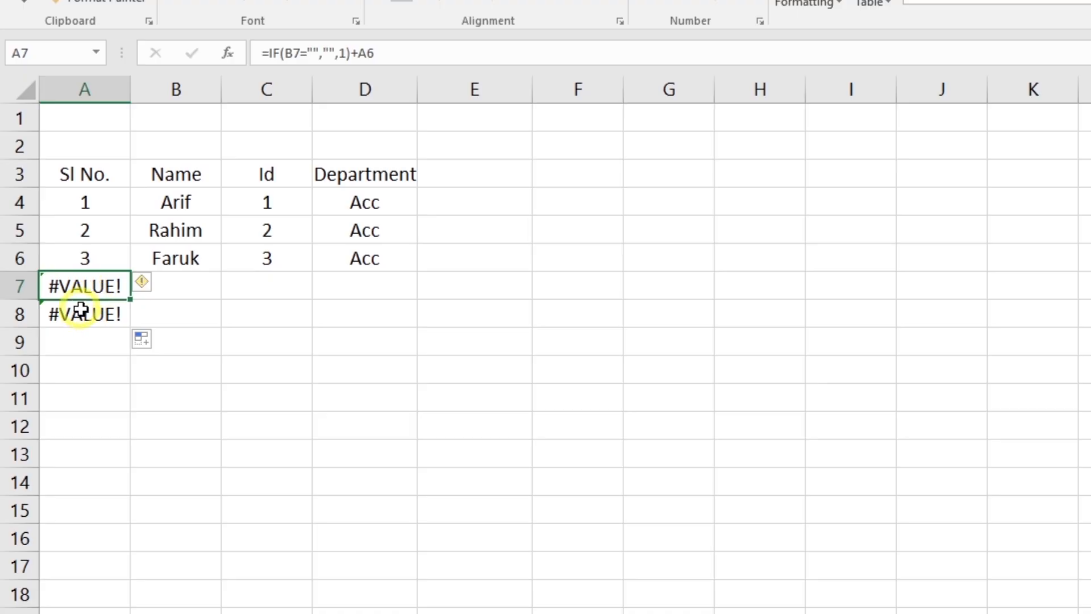
Inspect the serial number formulas in A5, A6 and A7 against the Name cells B5 and B7 they refer to.
{"action": "left_click", "coordinate": [183, 289]}
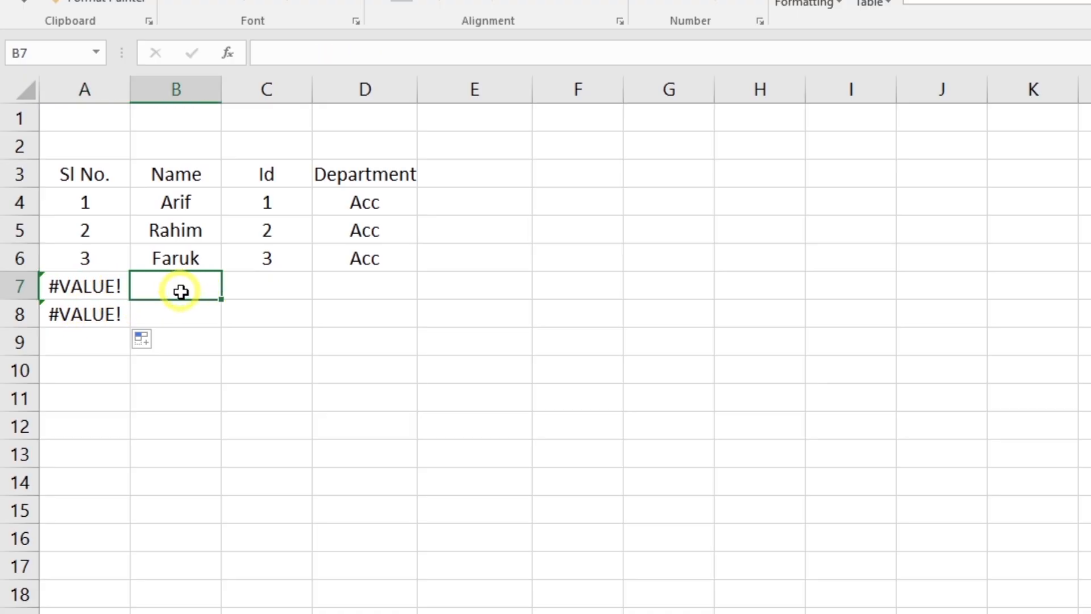
{"action": "left_click", "coordinate": [88, 260]}
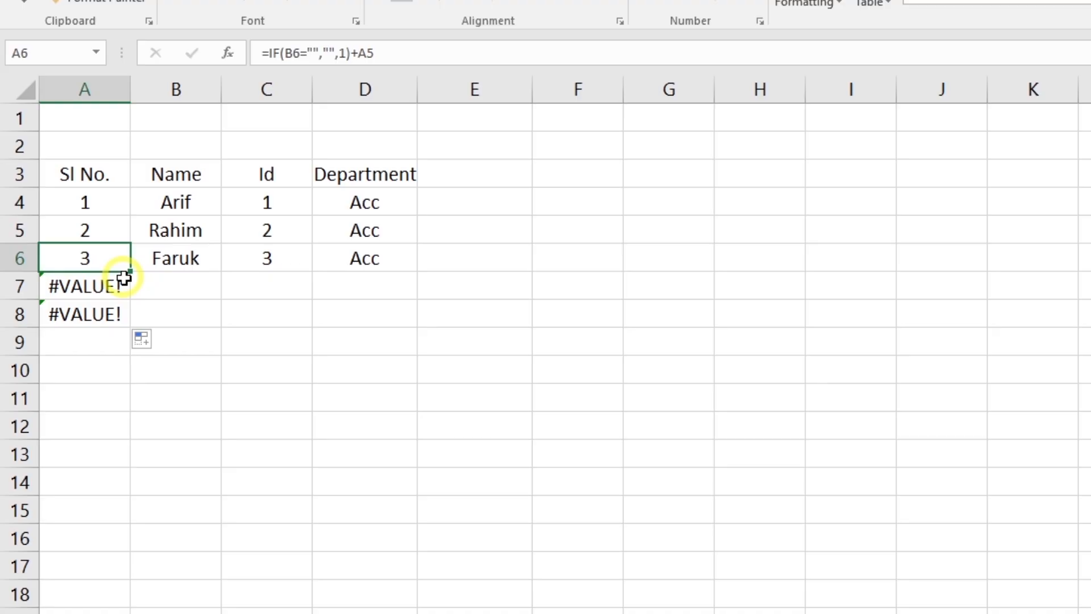
{"action": "double_click", "coordinate": [93, 285]}
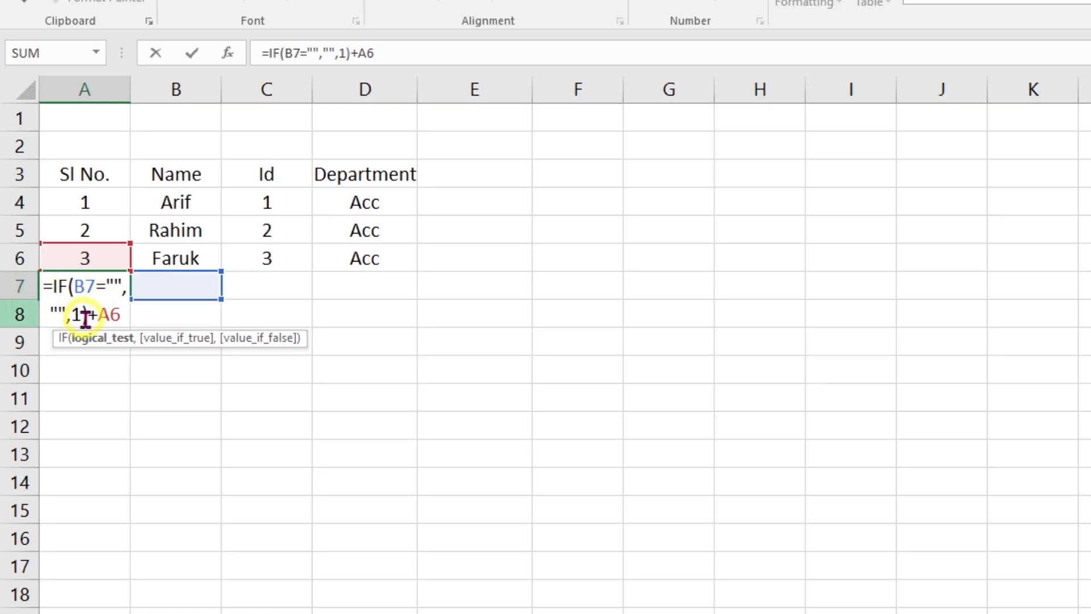
{"action": "key", "text": "Return"}
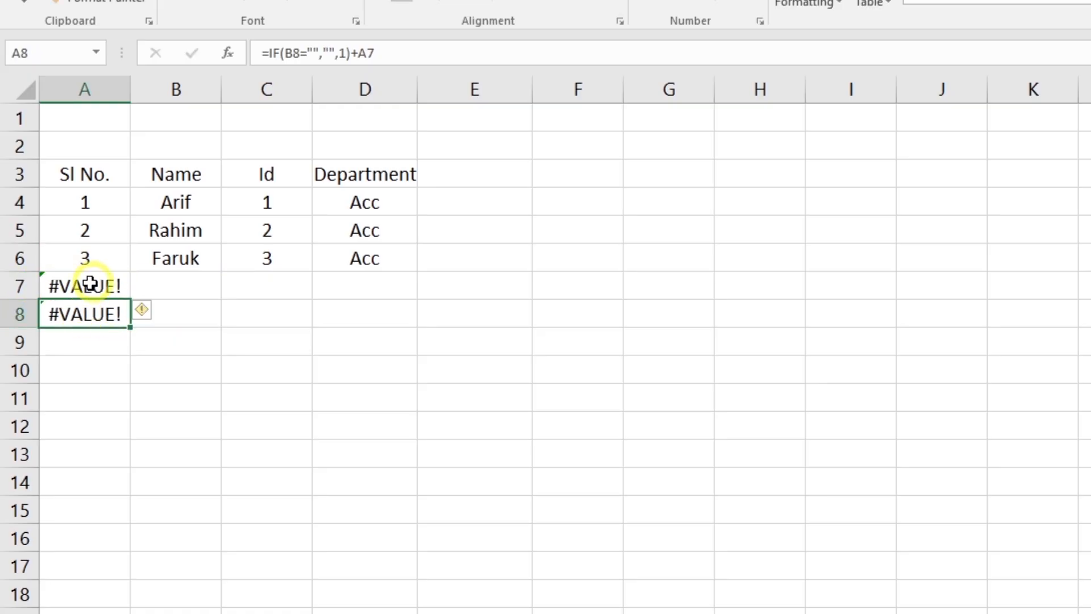
{"action": "left_click", "coordinate": [90, 284]}
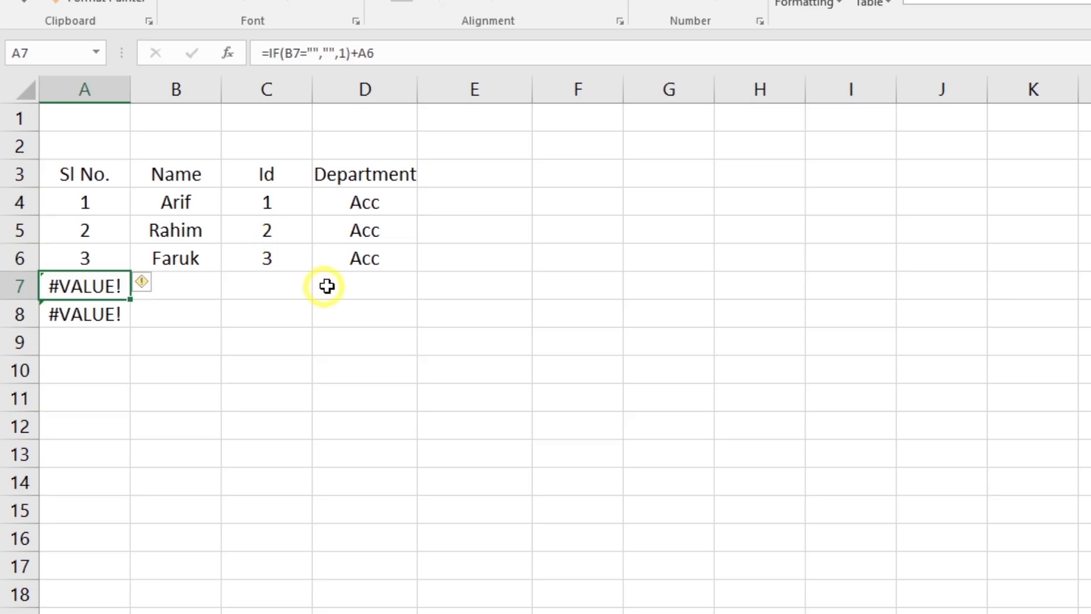
{"action": "left_click", "coordinate": [91, 231]}
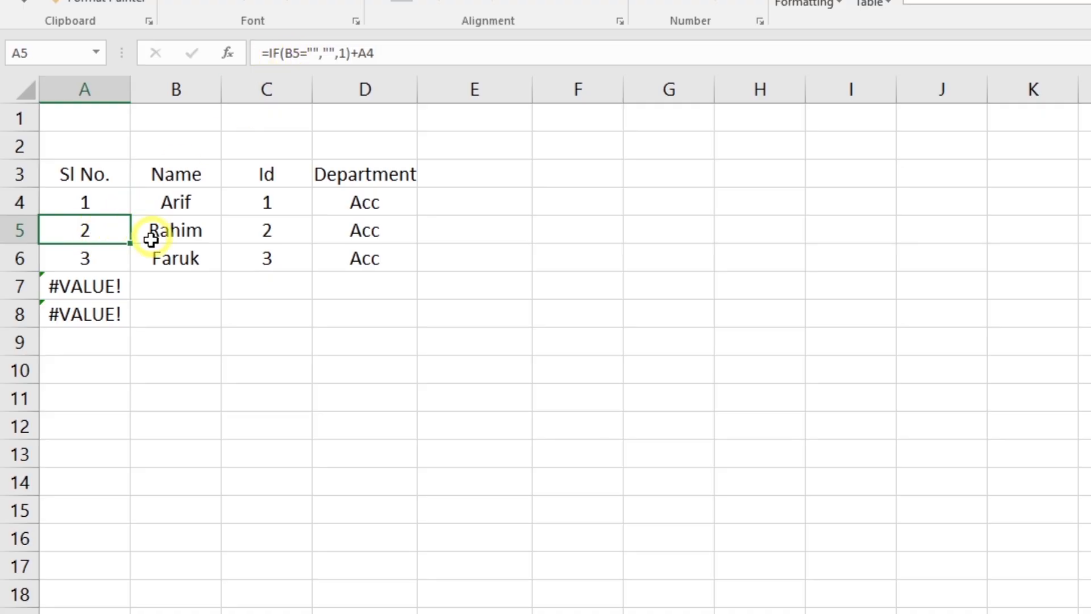
{"action": "left_click", "coordinate": [181, 234]}
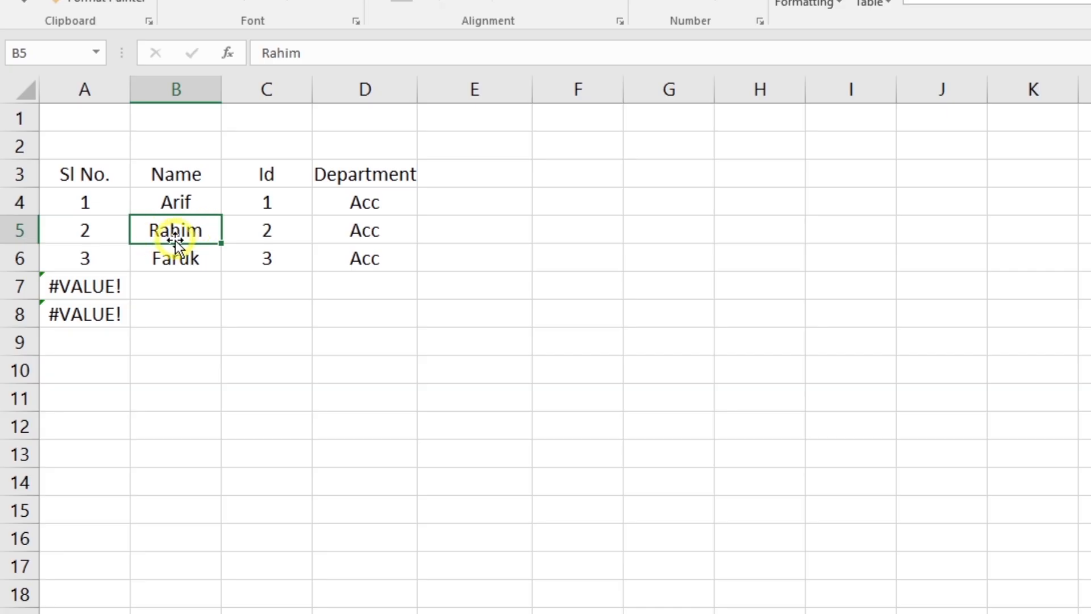
Wrap the A5 formula in IFERROR so it reads =IFERROR(IF(B5="","",1)+A4,""), accepting the suggested closing bracket.
{"action": "left_click", "coordinate": [90, 232]}
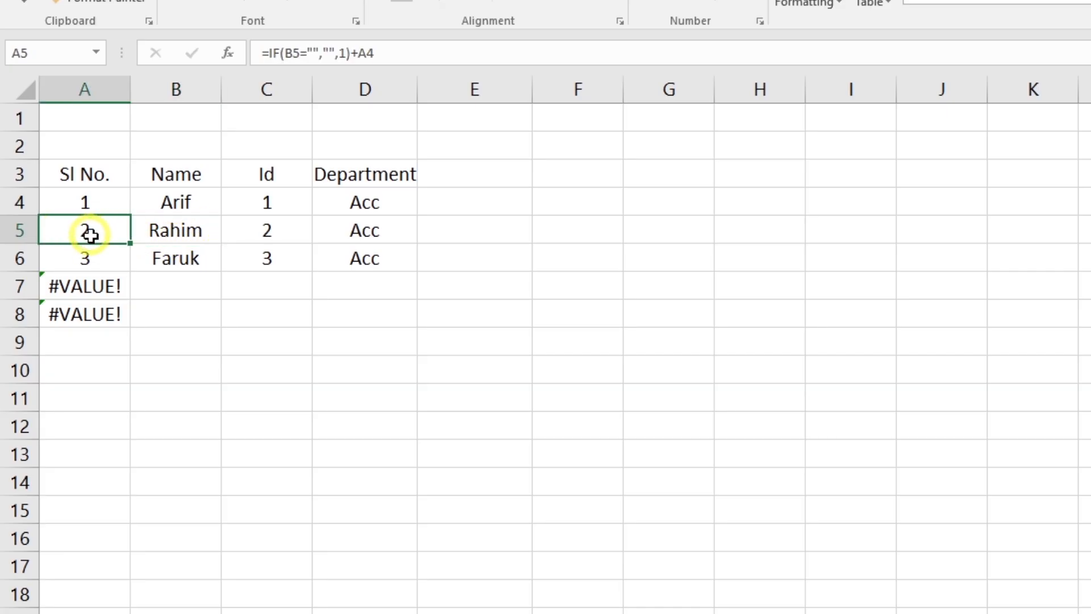
{"action": "left_click", "coordinate": [266, 54]}
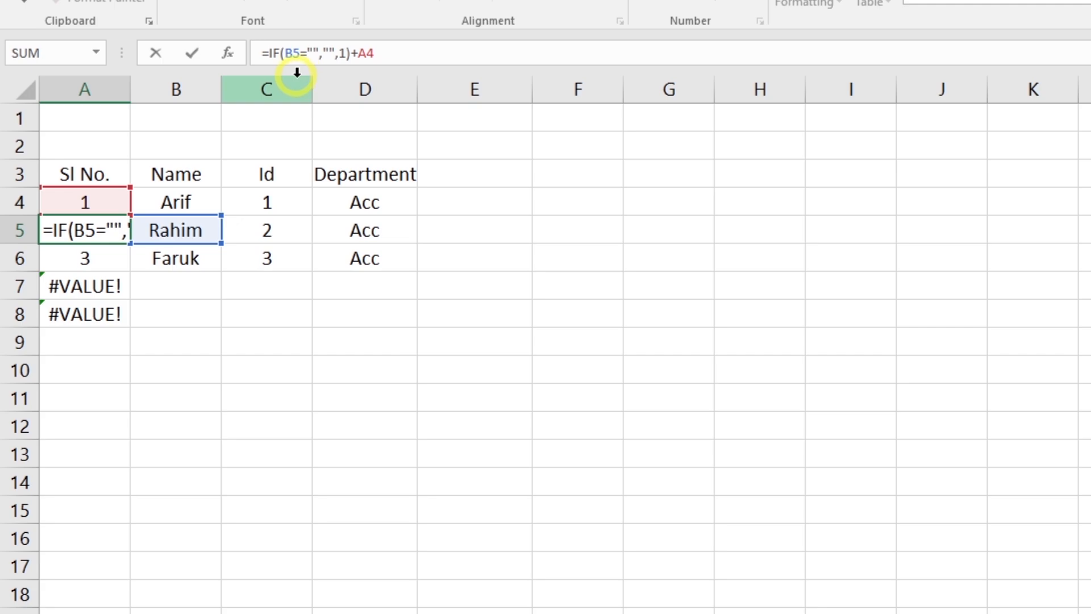
{"action": "type", "text": "if"}
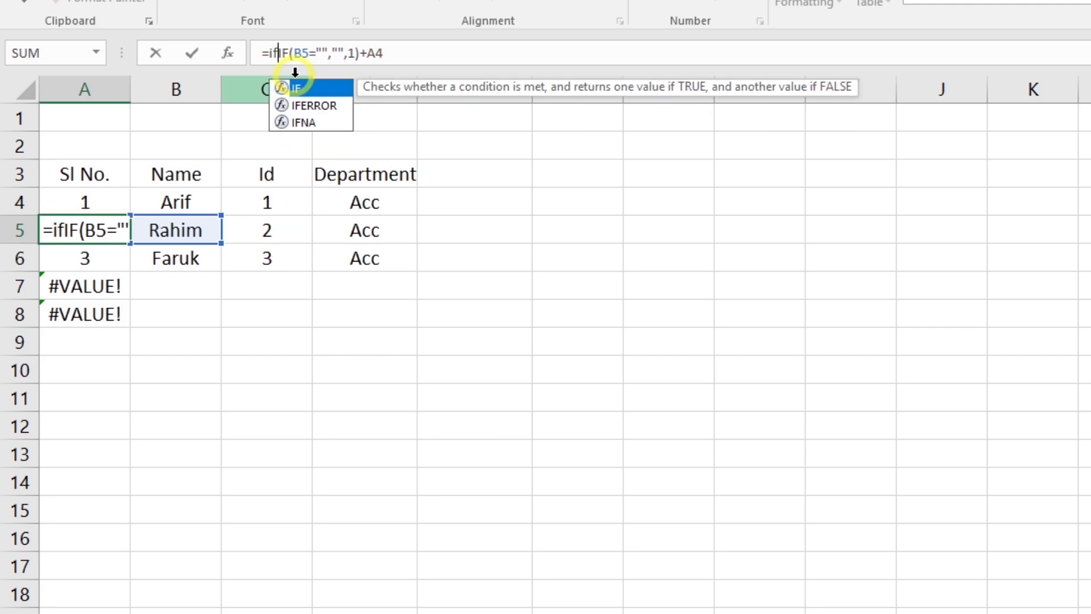
{"action": "double_click", "coordinate": [314, 106]}
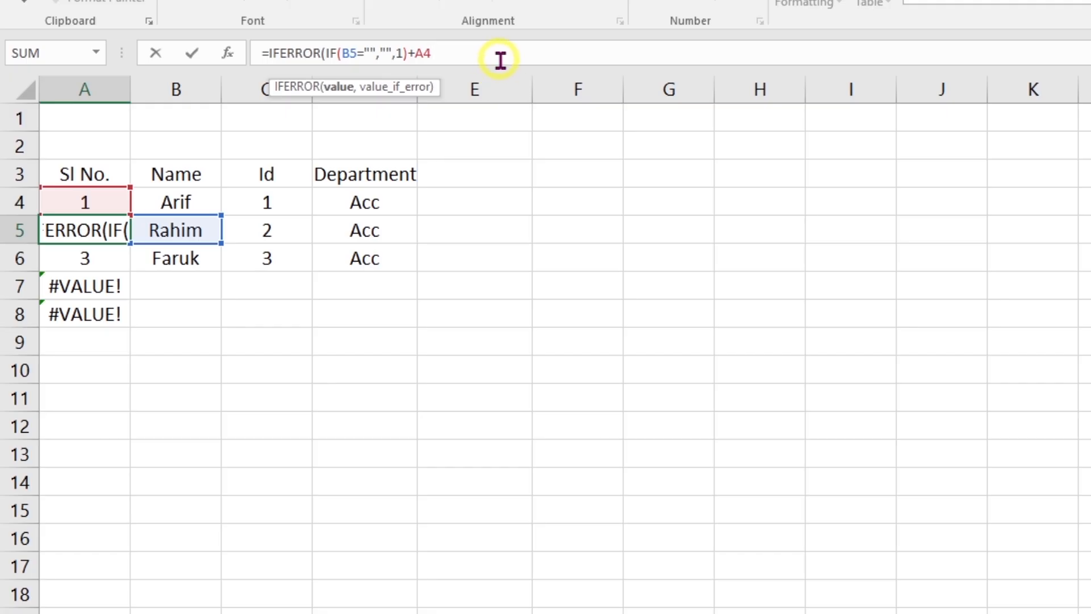
{"action": "type", "text": ","}
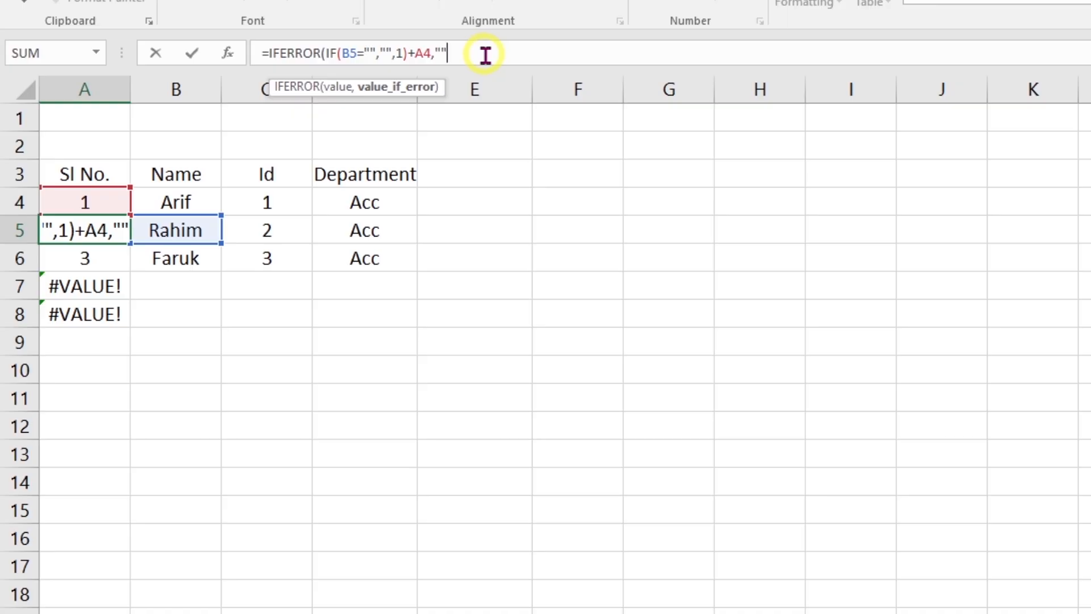
{"action": "key", "text": "Return"}
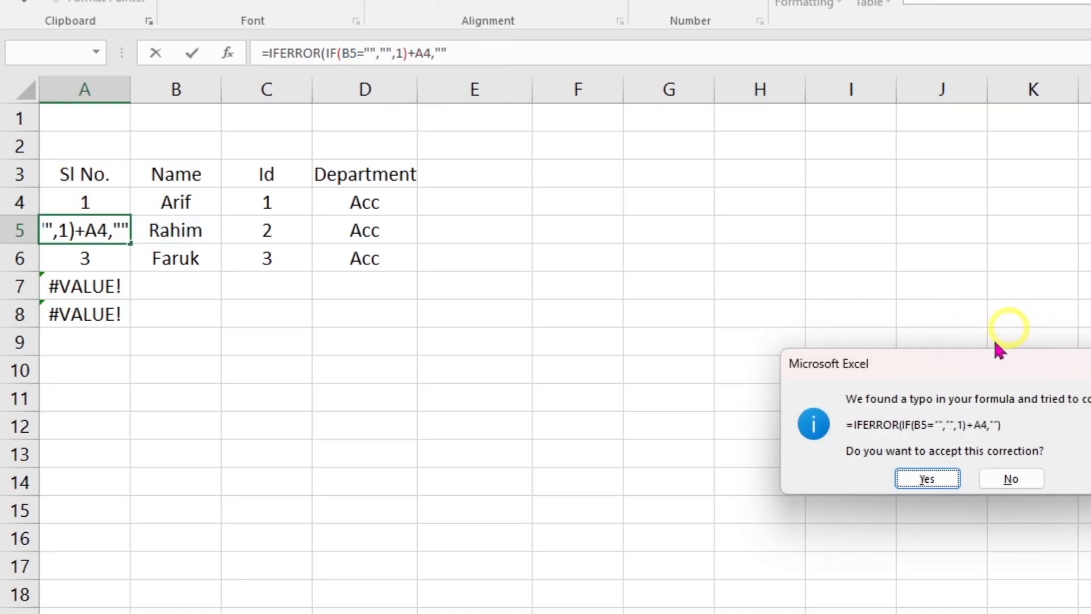
{"action": "left_click_drag", "start_coordinate": [981, 364], "coordinate": [655, 265]}
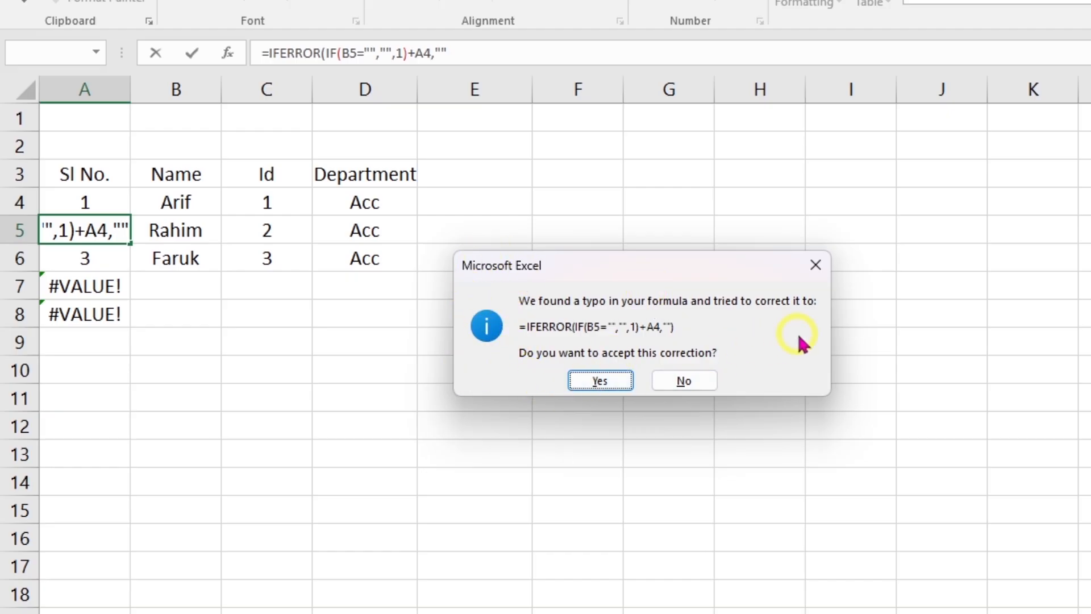
{"action": "left_click", "coordinate": [600, 383]}
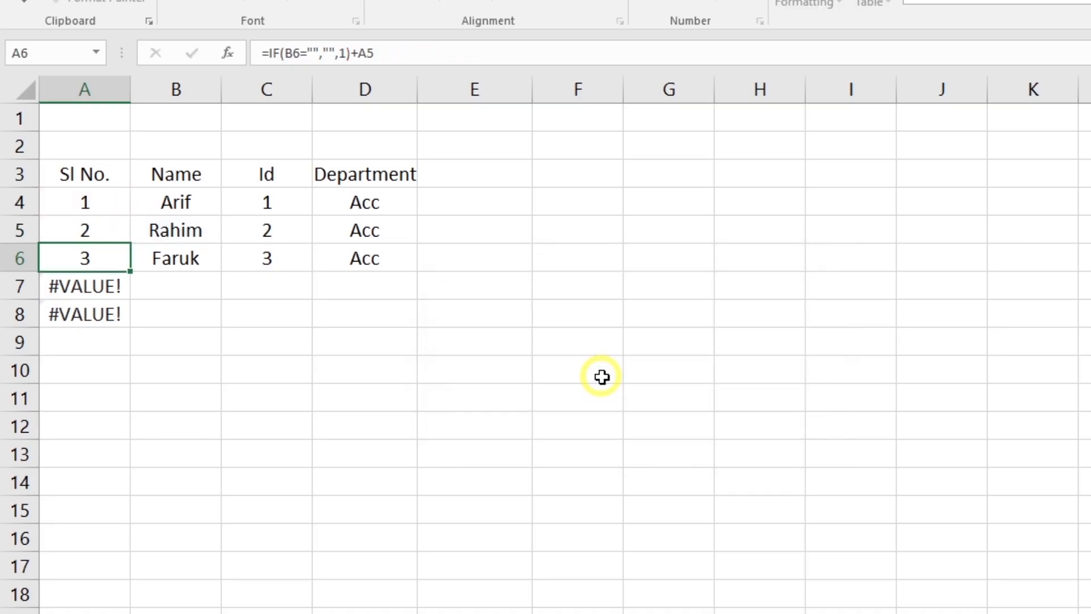
Fill the IFERROR formula from A5 down to A14 and check the copy in A7.
{"action": "left_click", "coordinate": [90, 230]}
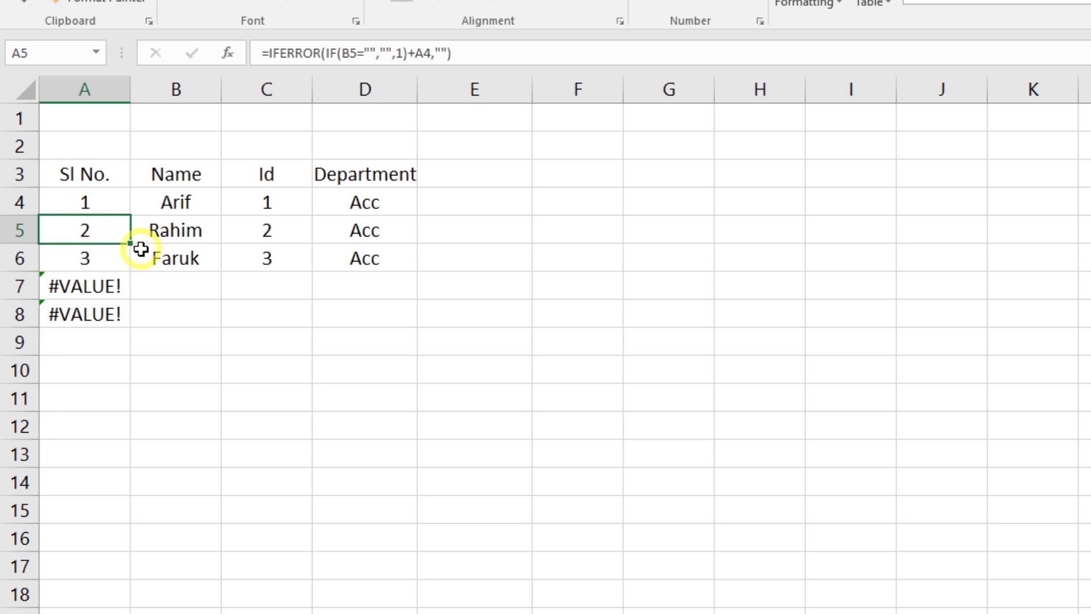
{"action": "left_click_drag", "start_coordinate": [134, 243], "coordinate": [124, 496]}
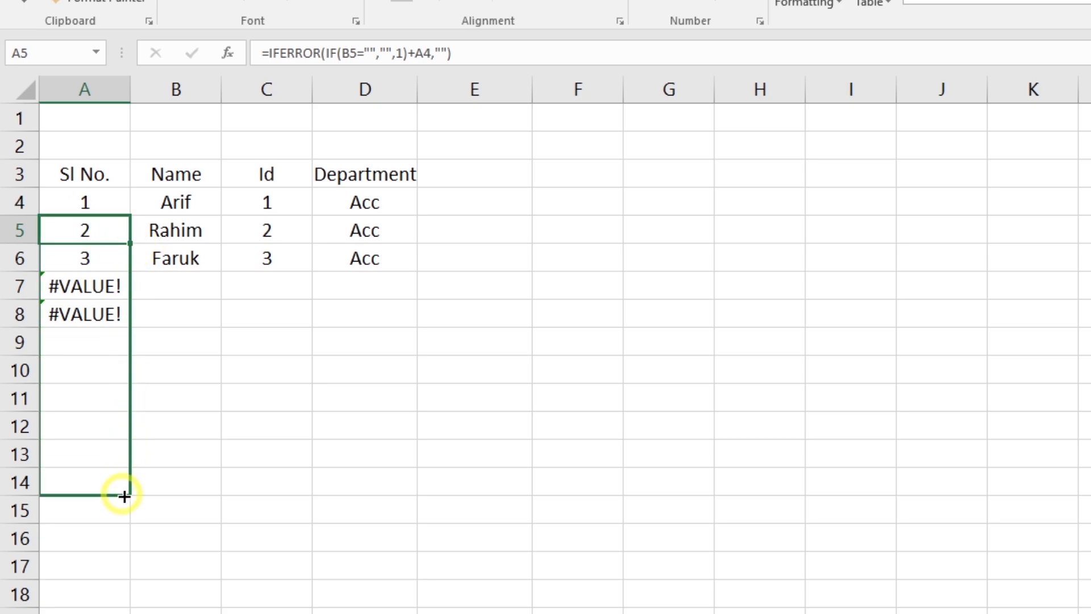
{"action": "left_click_drag", "start_coordinate": [124, 496], "coordinate": [129, 504]}
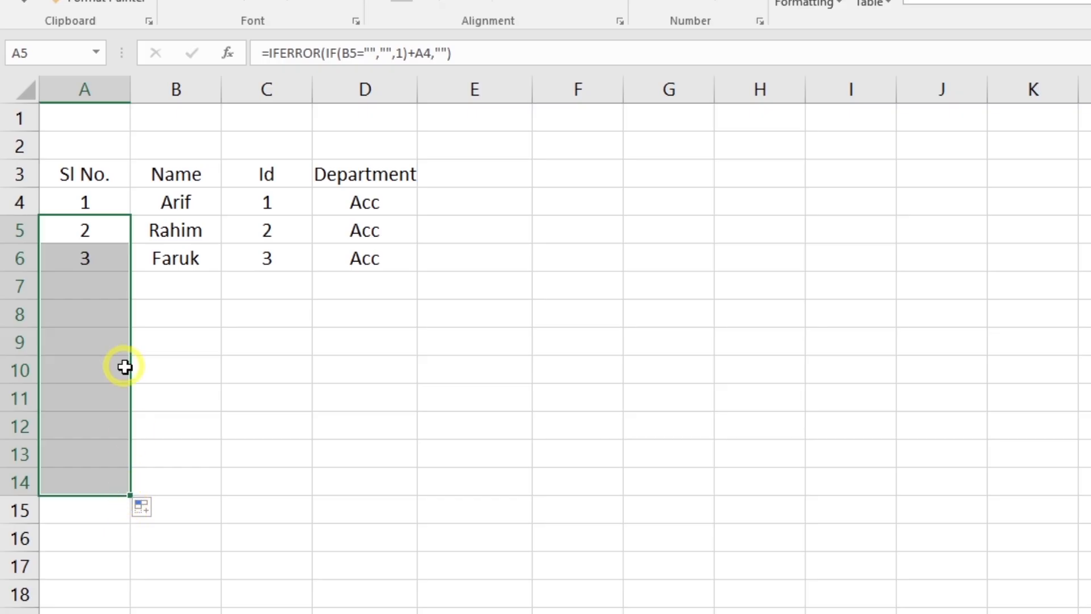
{"action": "left_click_drag", "start_coordinate": [100, 291], "coordinate": [101, 288]}
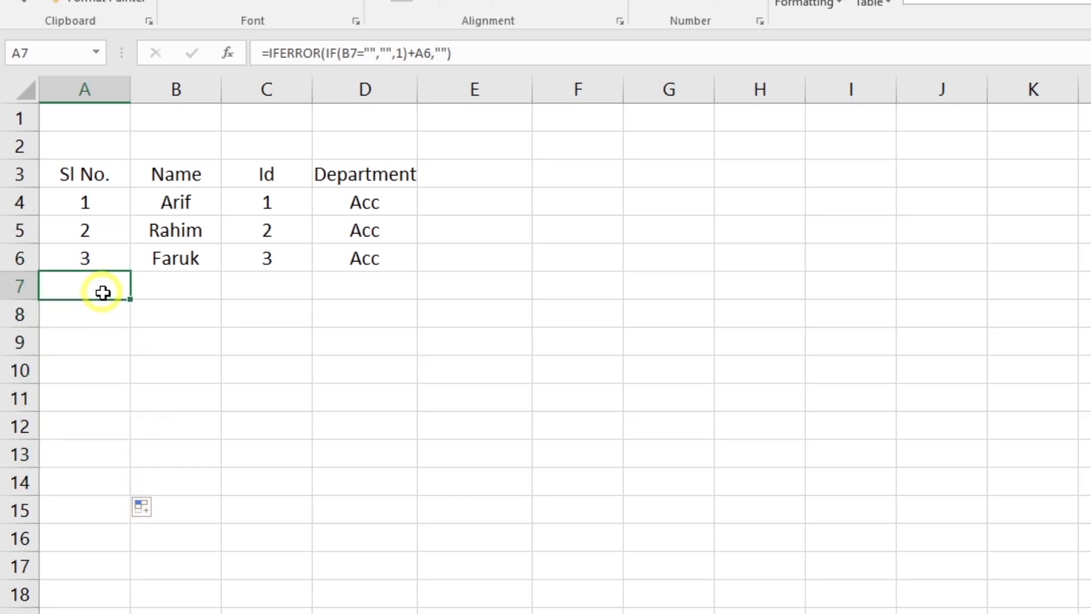
Examine the empty entry rows B7:D10, the formula in A7 and the Name, Id and Department headers in B3:D3.
{"action": "left_click", "coordinate": [189, 292]}
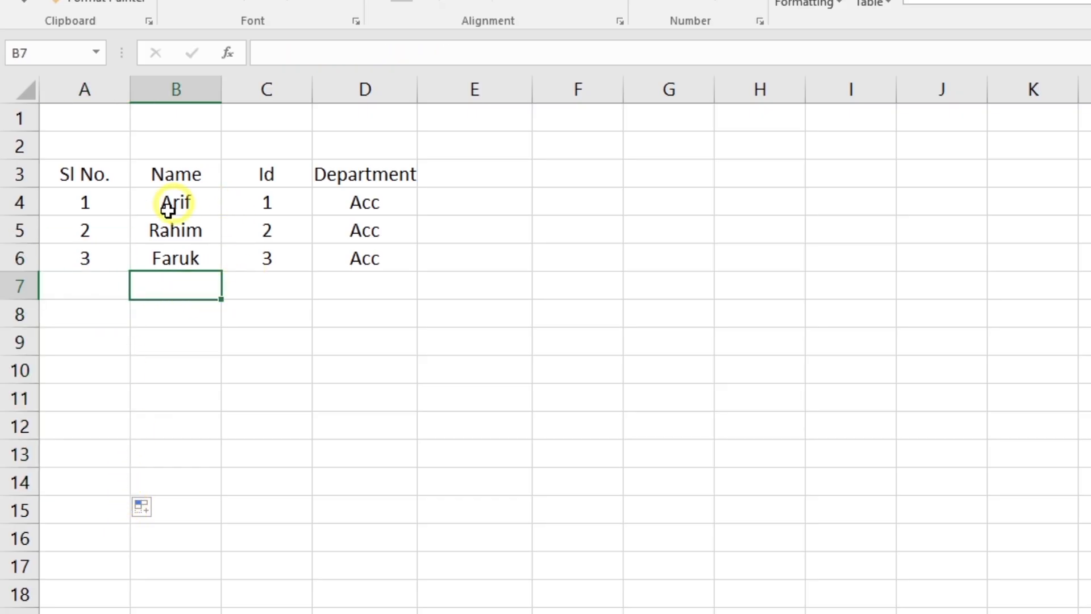
{"action": "left_click_drag", "start_coordinate": [294, 281], "coordinate": [357, 382]}
{"action": "left_click", "coordinate": [310, 321]}
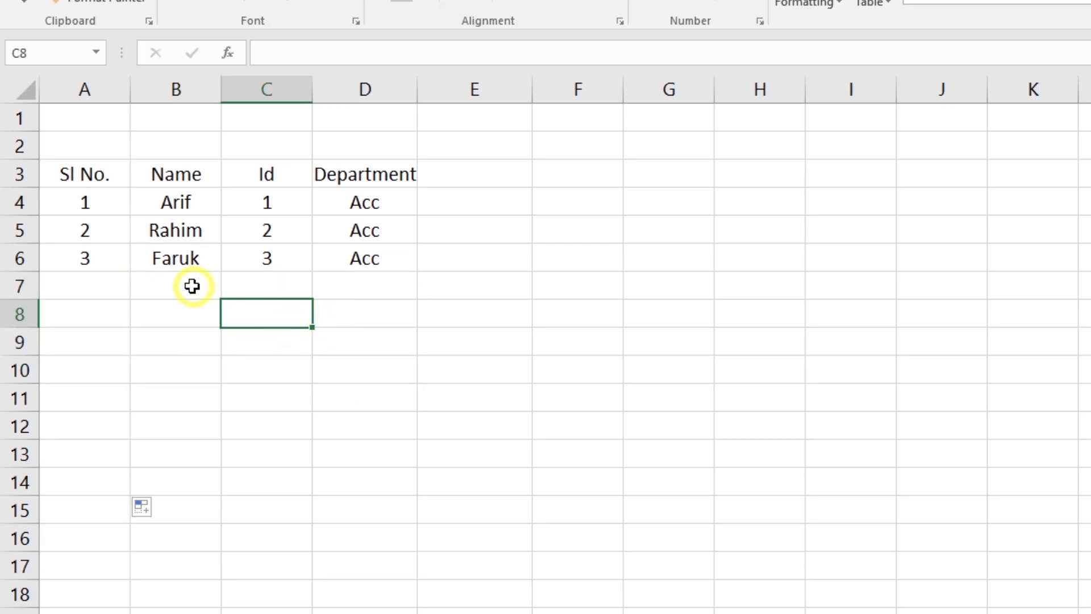
{"action": "left_click_drag", "start_coordinate": [190, 284], "coordinate": [343, 365]}
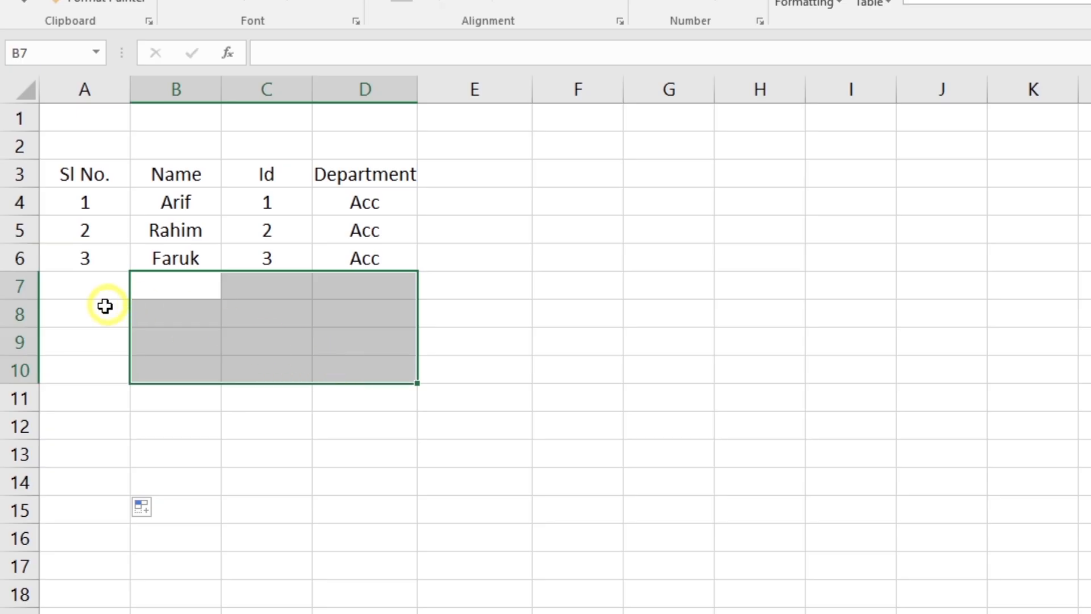
{"action": "left_click", "coordinate": [85, 285]}
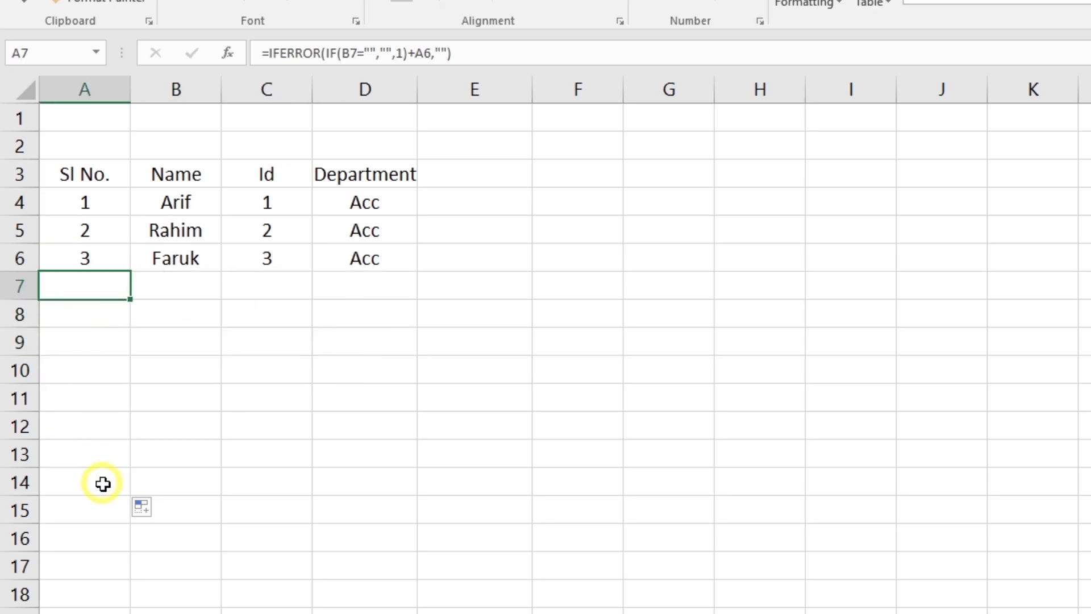
{"action": "left_click", "coordinate": [188, 283]}
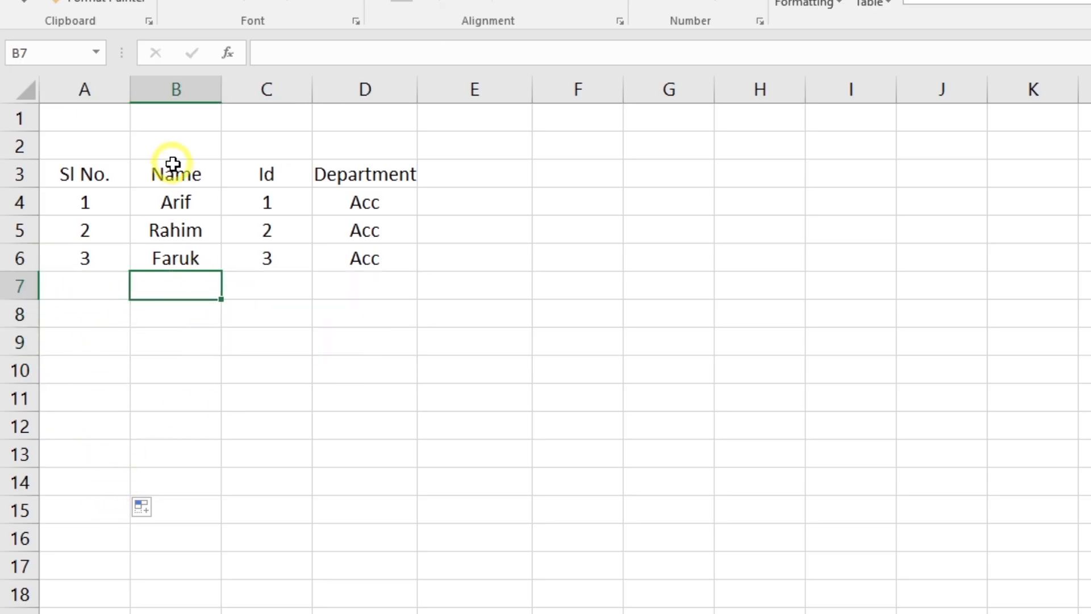
{"action": "left_click_drag", "start_coordinate": [165, 193], "coordinate": [353, 253]}
{"action": "left_click", "coordinate": [304, 327]}
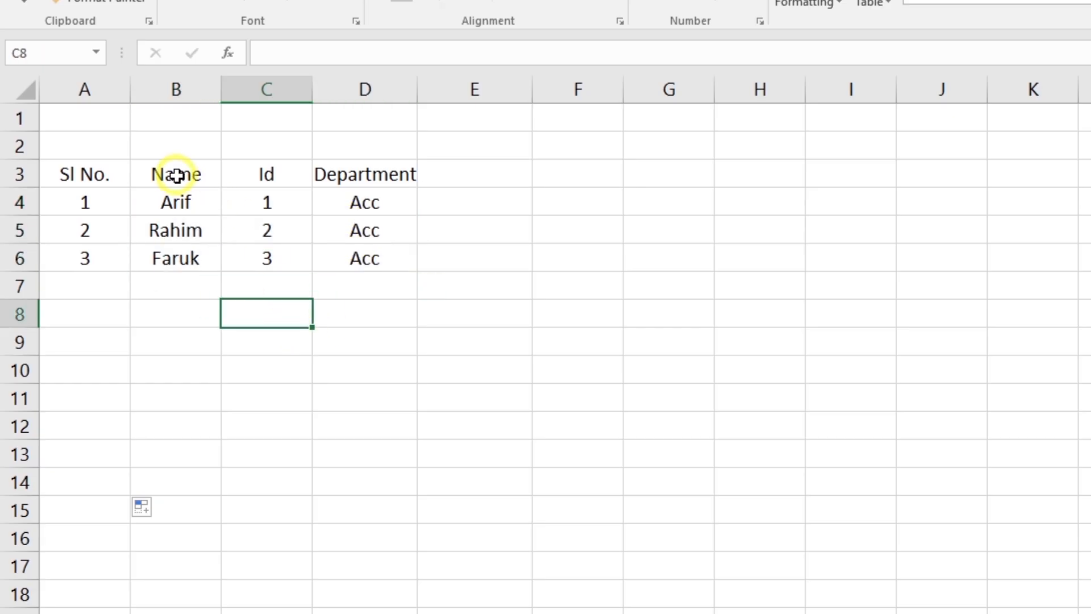
{"action": "left_click_drag", "start_coordinate": [176, 176], "coordinate": [341, 177]}
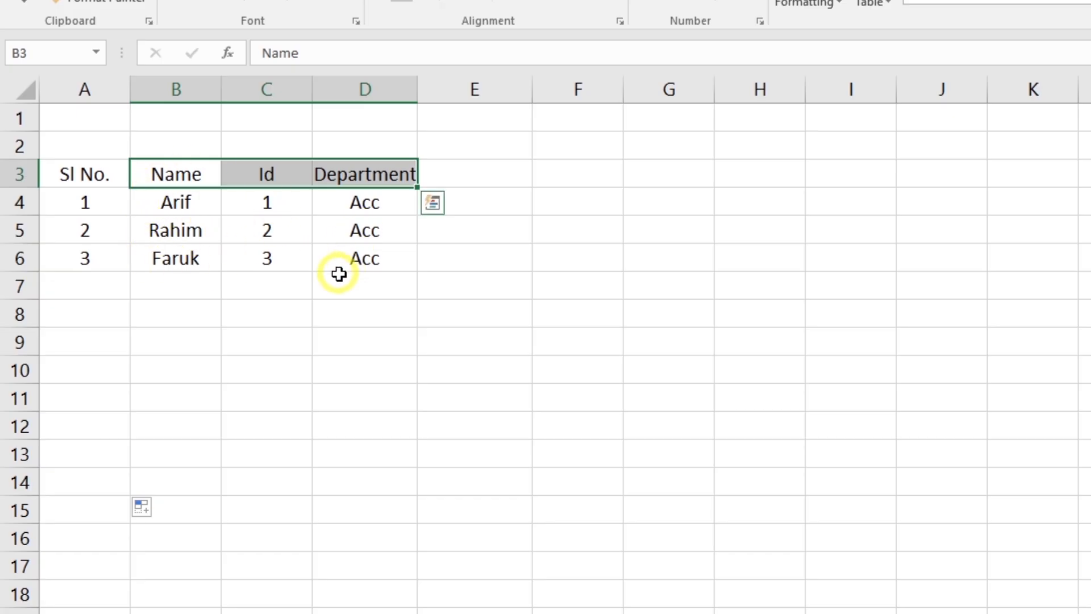
{"action": "left_click", "coordinate": [343, 316]}
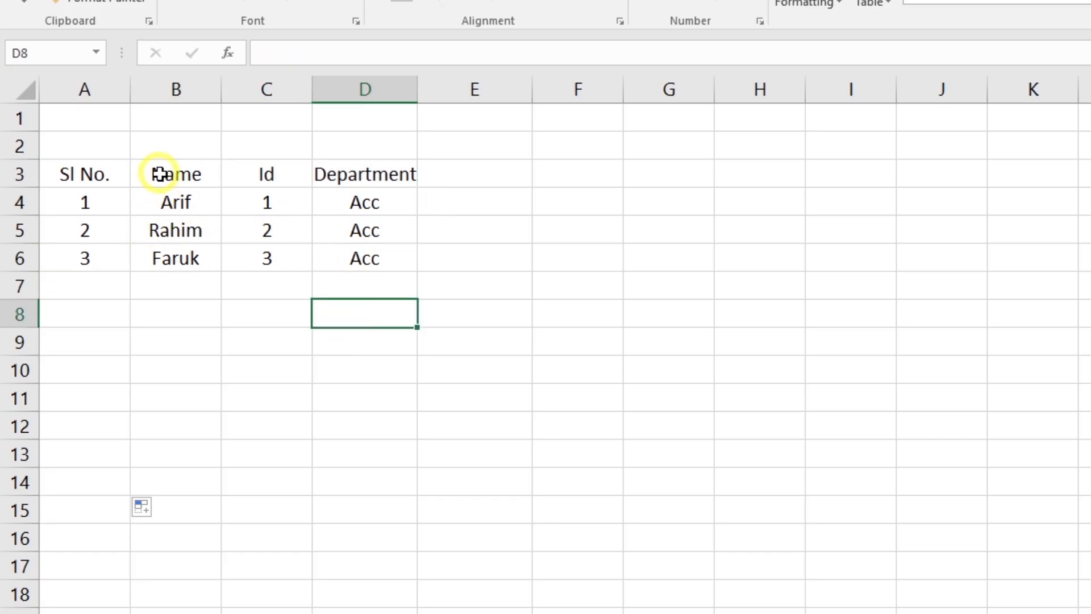
Add a new record to the B3:D6 list with the Form command, entering the person's name, the Id and Department Acc, and close the form.
{"action": "left_click_drag", "start_coordinate": [156, 173], "coordinate": [361, 259]}
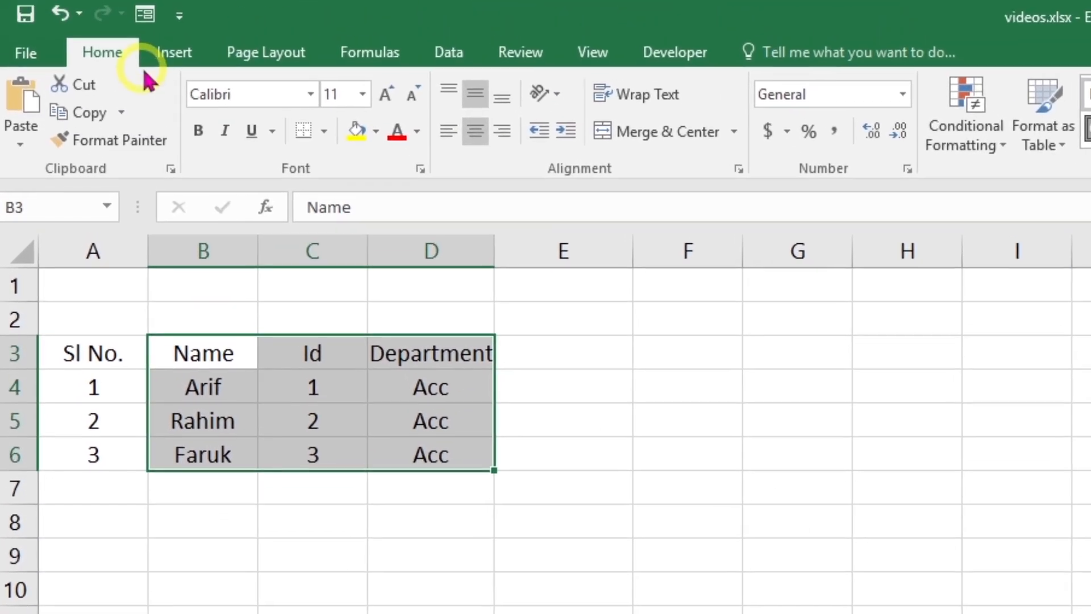
{"action": "left_click", "coordinate": [149, 17]}
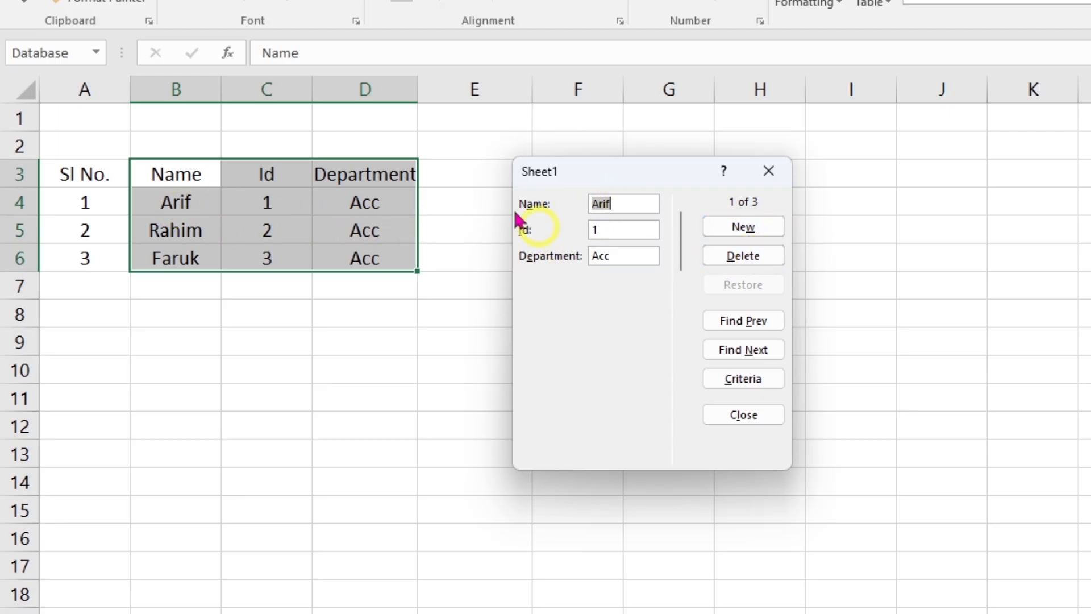
{"action": "left_click", "coordinate": [746, 228]}
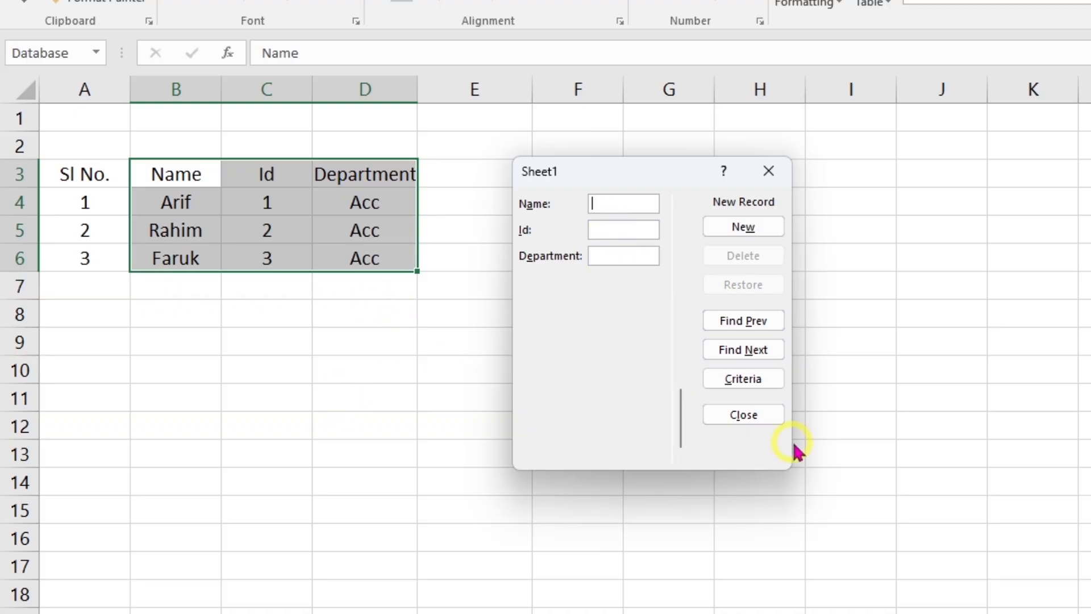
{"action": "type", "text": "Karim"}
{"action": "key", "text": "Tab"}
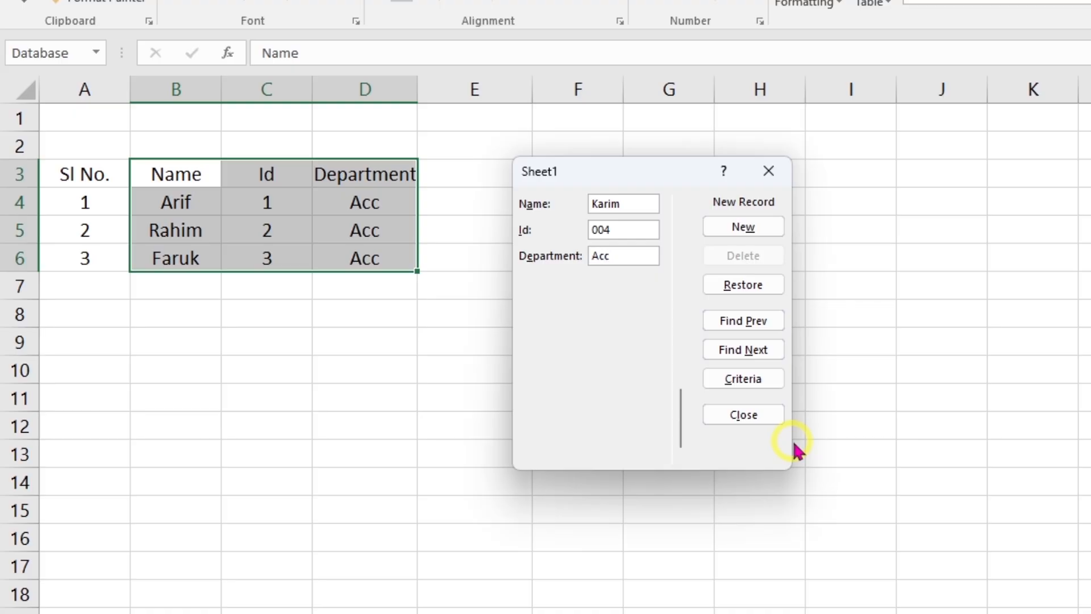
{"action": "key", "text": "Return"}
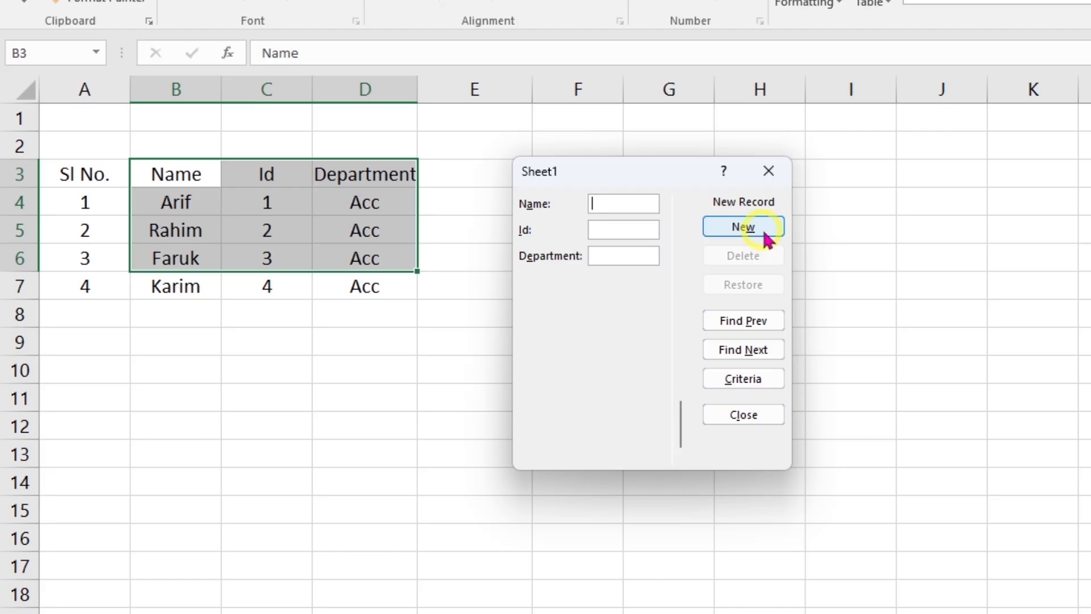
{"action": "left_click", "coordinate": [769, 170]}
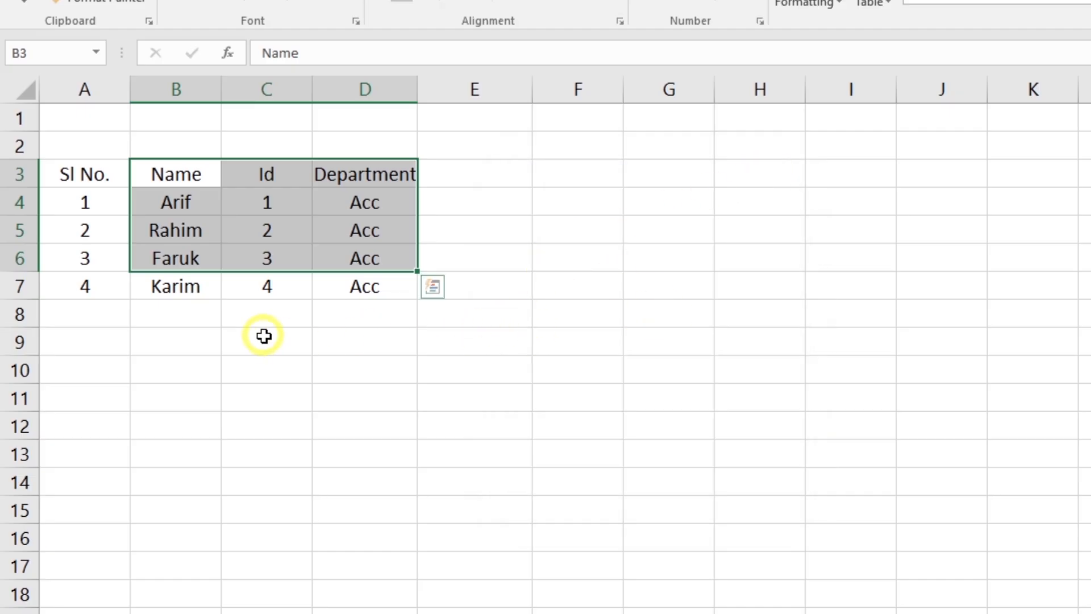
{"action": "left_click_drag", "start_coordinate": [578, 174], "coordinate": [578, 369]}
{"action": "left_click_drag", "start_coordinate": [665, 176], "coordinate": [732, 359]}
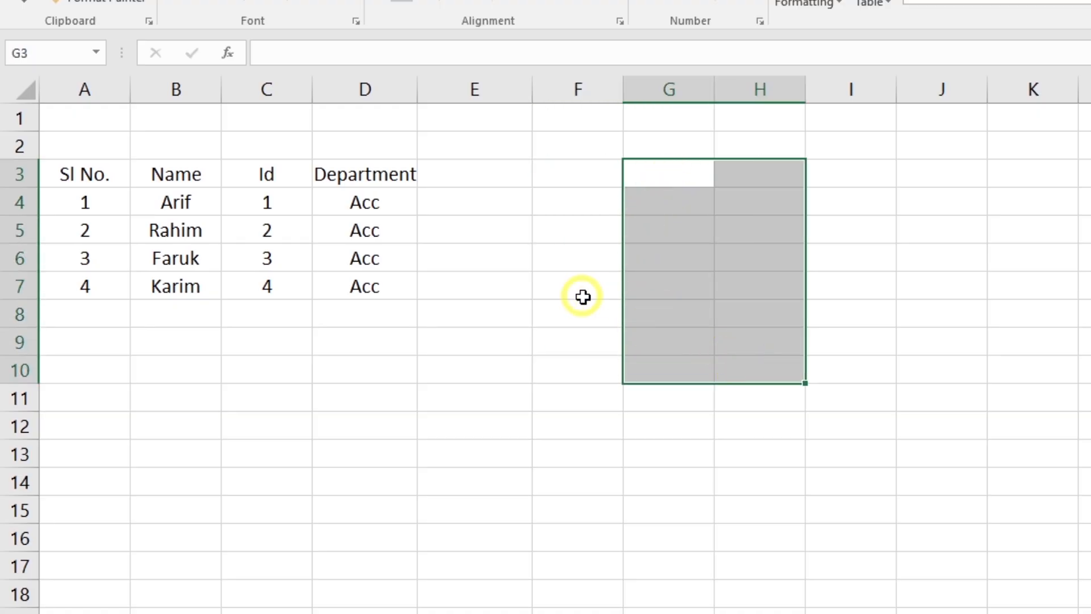
{"action": "left_click", "coordinate": [586, 178]}
{"action": "left_click_drag", "start_coordinate": [586, 178], "coordinate": [661, 352]}
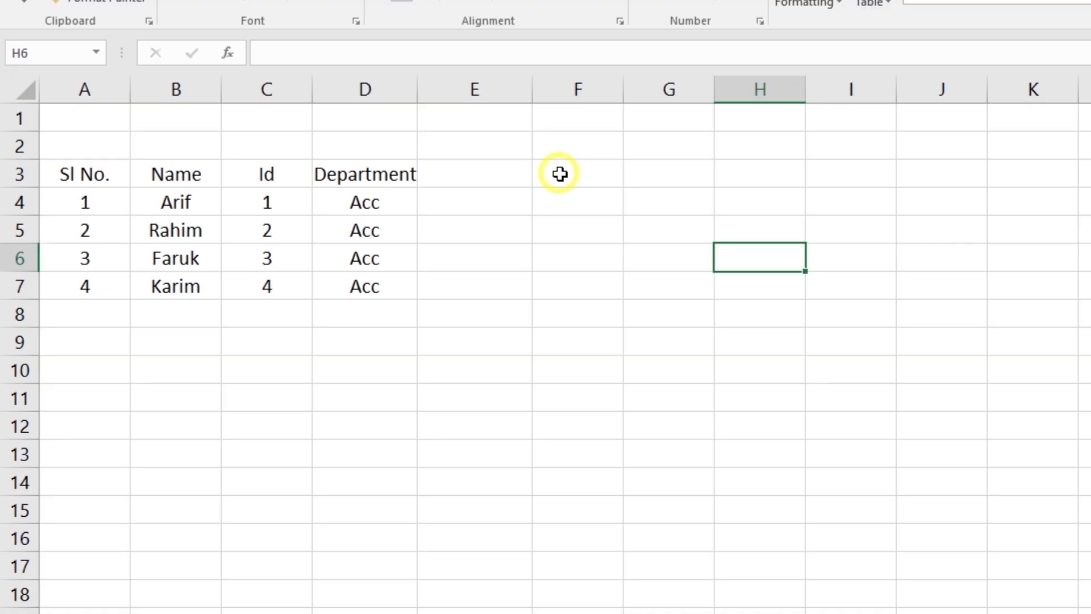
{"action": "left_click_drag", "start_coordinate": [560, 174], "coordinate": [588, 290]}
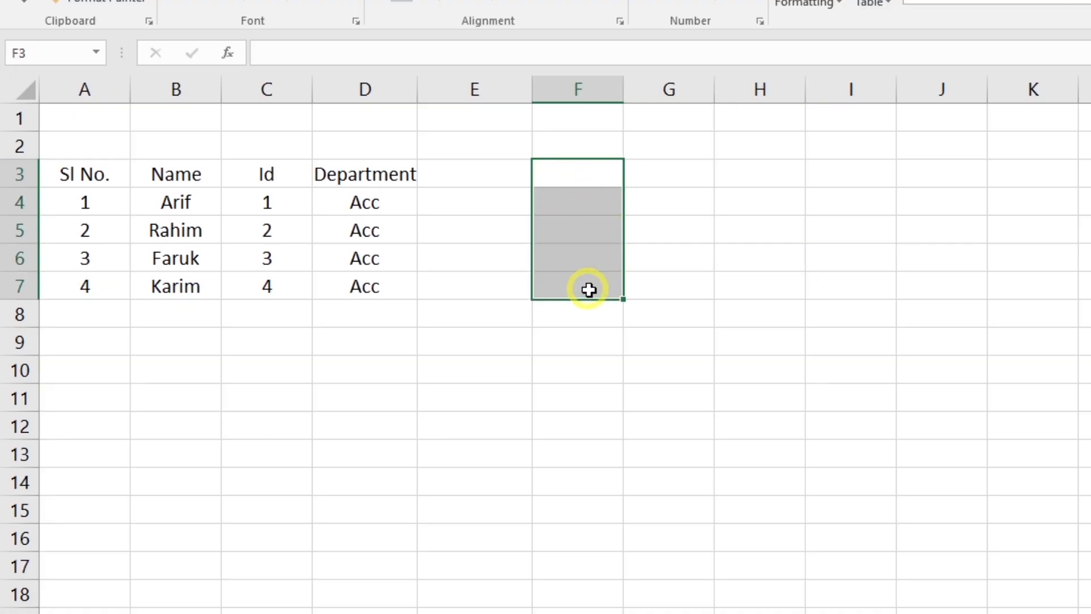